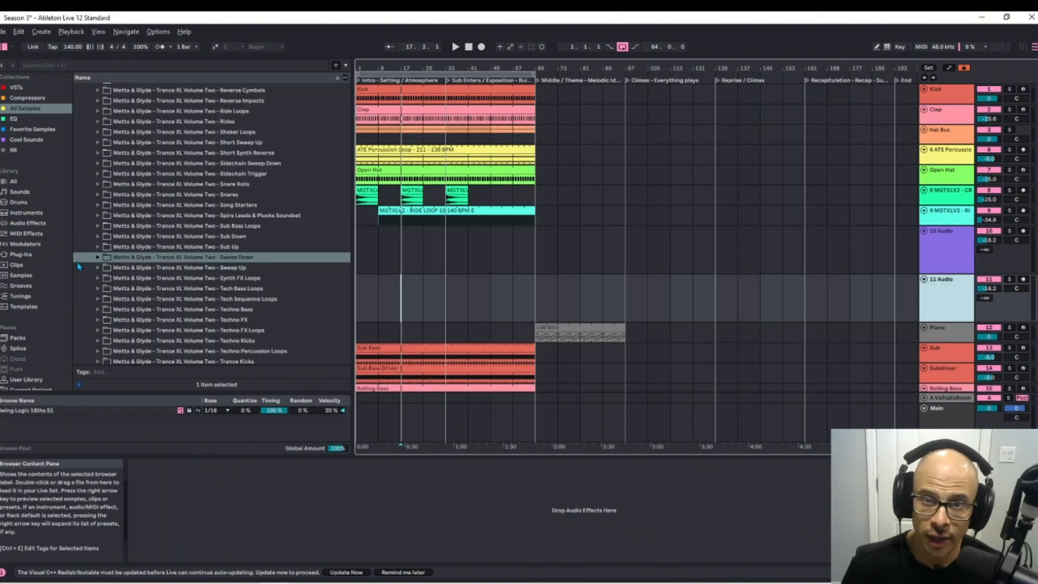
- Preview samples in the Sweep Down folder, place SWEEP DOWN 22 140 BPM E at bar 1 on audio track 11, and start playback
{"action": "left_click", "coordinate": [98, 257]}
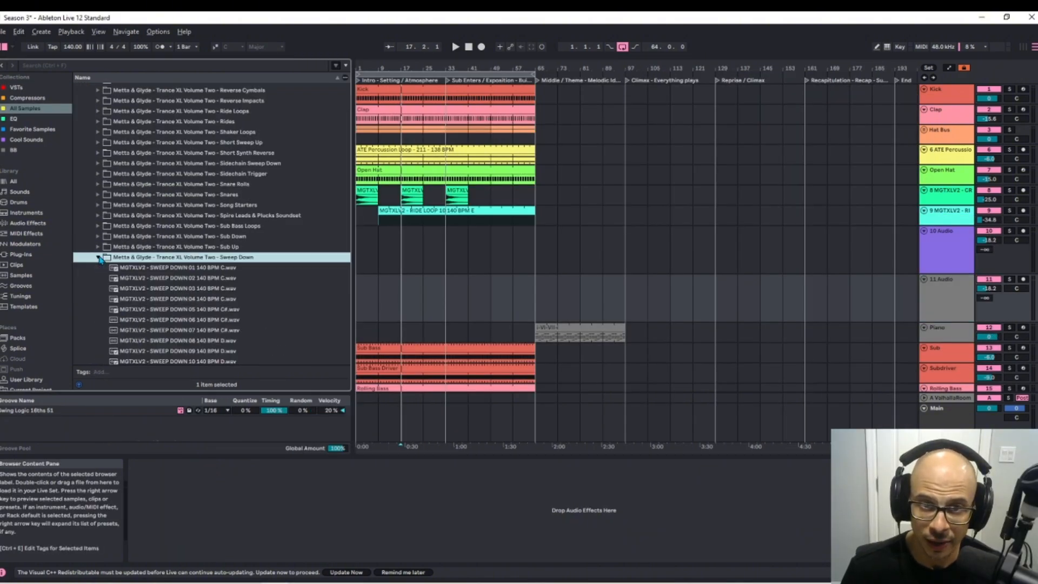
{"action": "scroll", "coordinate": [151, 287], "scroll_direction": "down", "scroll_amount": 6}
{"action": "left_click", "coordinate": [156, 285]}
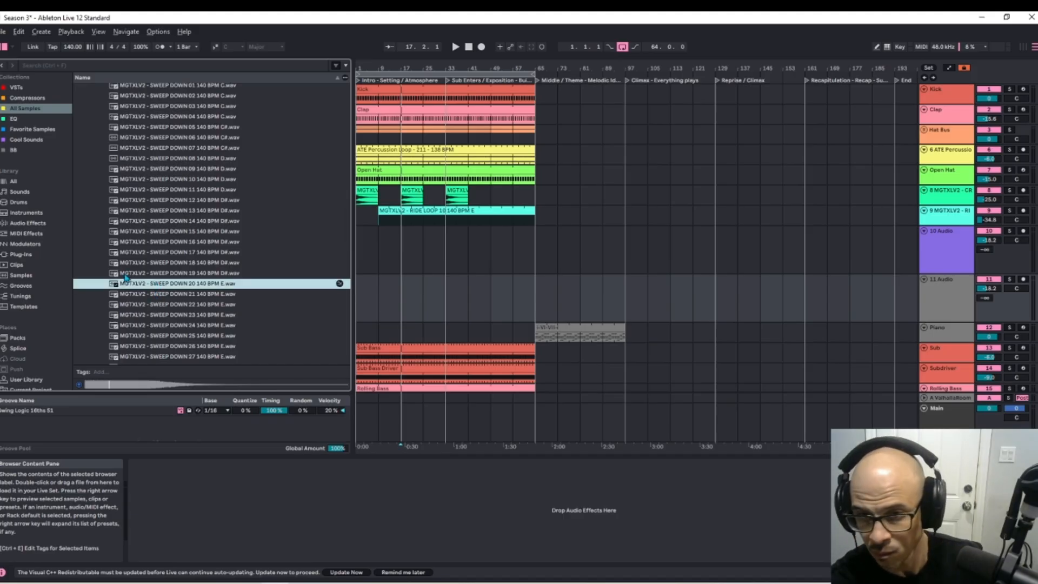
{"action": "left_click_drag", "start_coordinate": [140, 304], "coordinate": [363, 298]}
{"action": "key", "text": "space"}
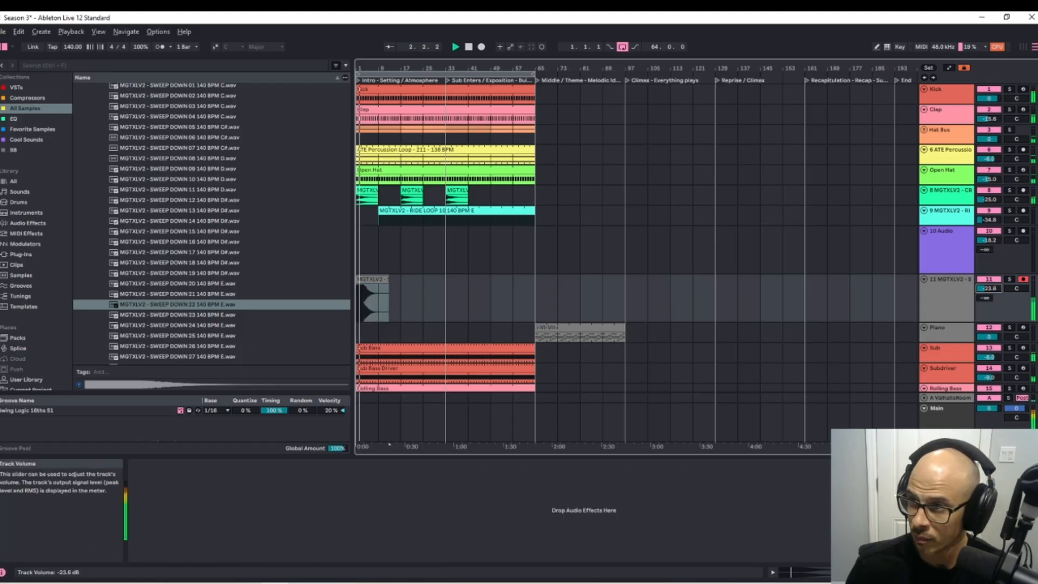
- Preview SWEEP UP 24 140 BPM E from the Sweep Up folder and add it on a track below the downward sweep
{"action": "scroll", "coordinate": [196, 273], "scroll_direction": "down", "scroll_amount": 7}
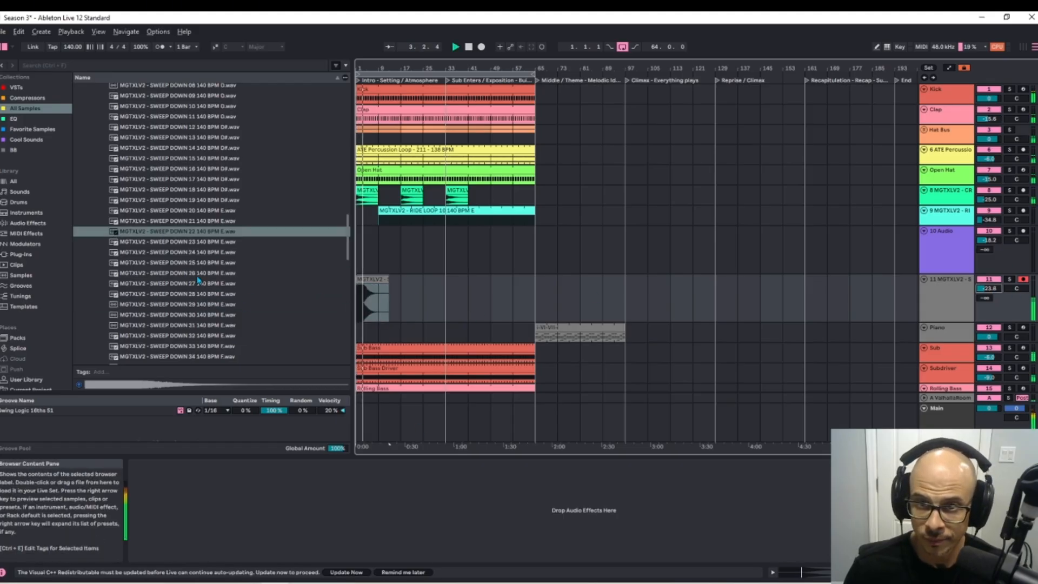
{"action": "scroll", "coordinate": [196, 273], "scroll_direction": "up", "scroll_amount": 6}
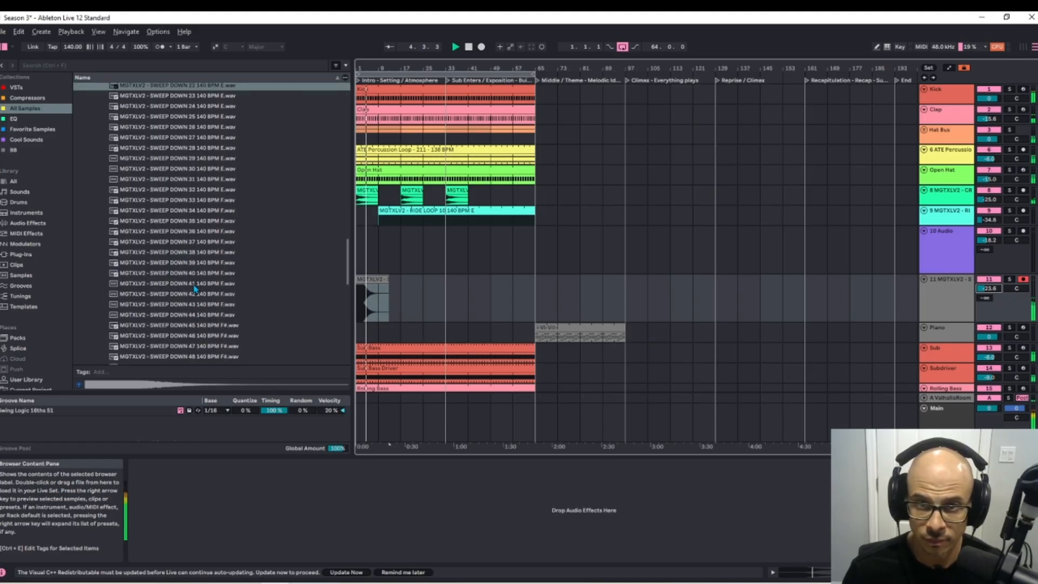
{"action": "scroll", "coordinate": [178, 262], "scroll_direction": "up", "scroll_amount": 6}
{"action": "scroll", "coordinate": [166, 254], "scroll_direction": "up", "scroll_amount": 1}
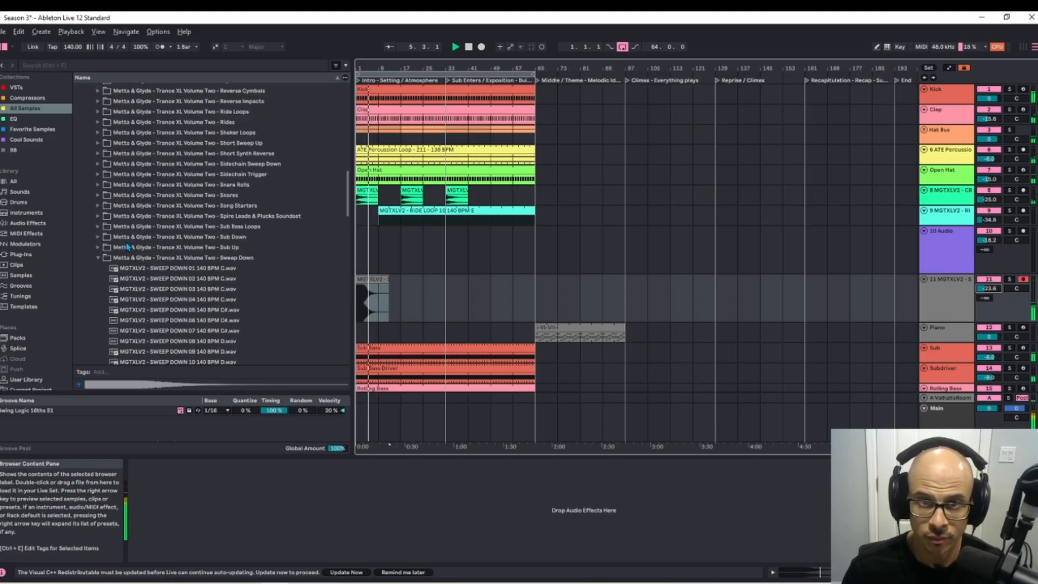
{"action": "left_click", "coordinate": [98, 257]}
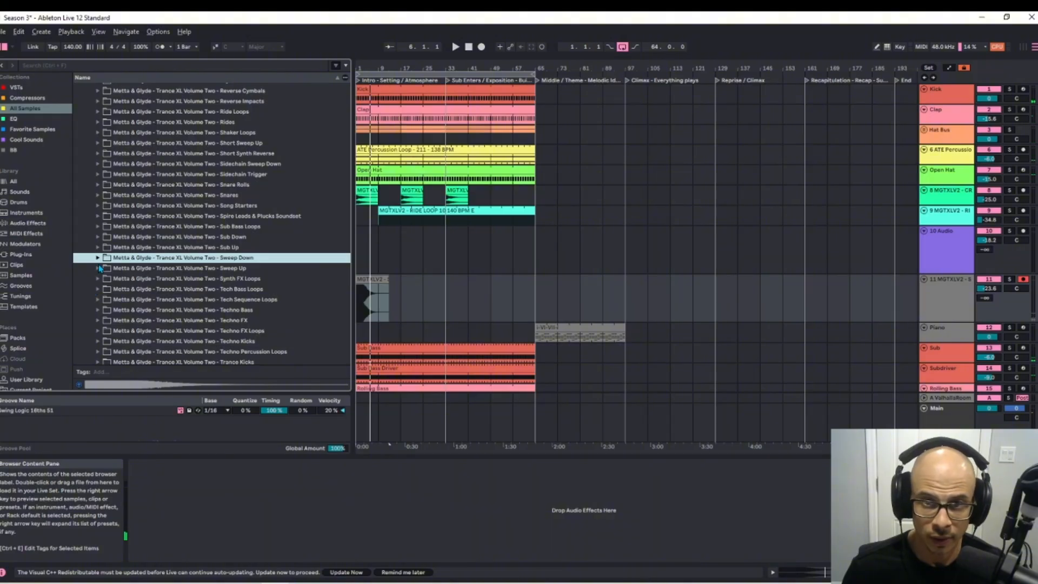
{"action": "left_click", "coordinate": [98, 269]}
{"action": "scroll", "coordinate": [227, 341], "scroll_direction": "down", "scroll_amount": 7}
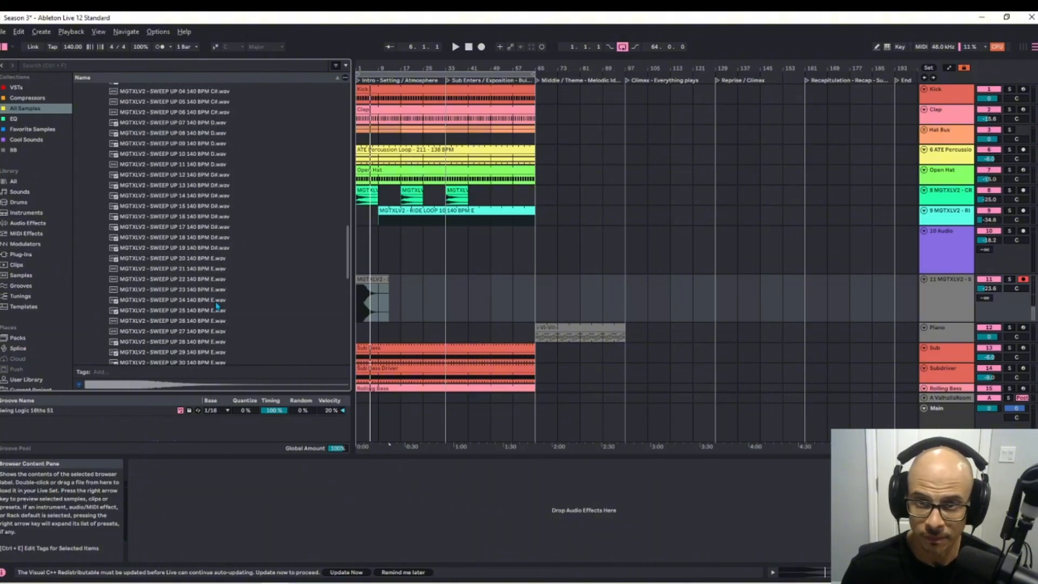
{"action": "left_click", "coordinate": [216, 303]}
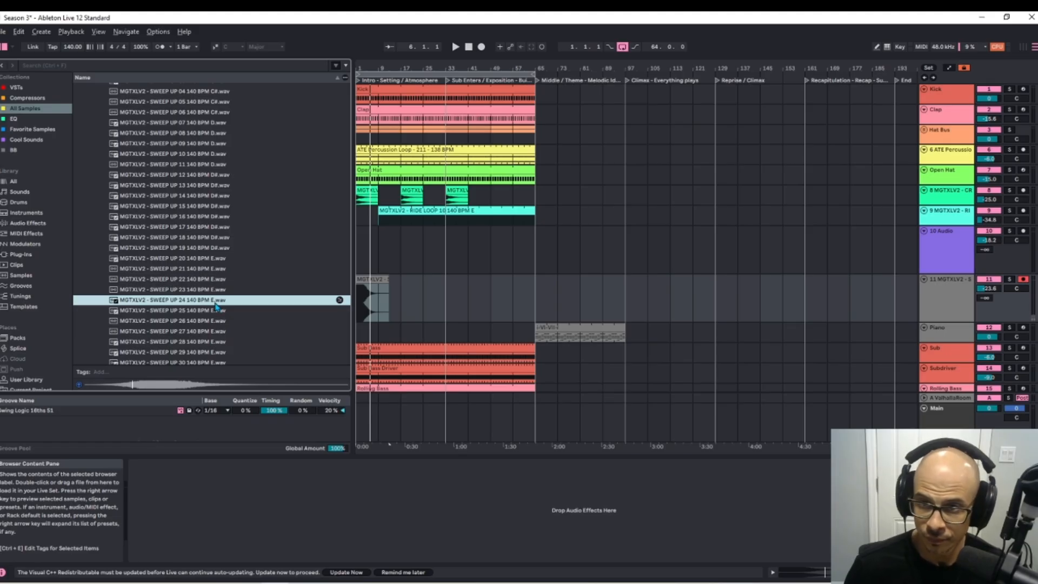
{"action": "left_click_drag", "start_coordinate": [299, 313], "coordinate": [379, 339]}
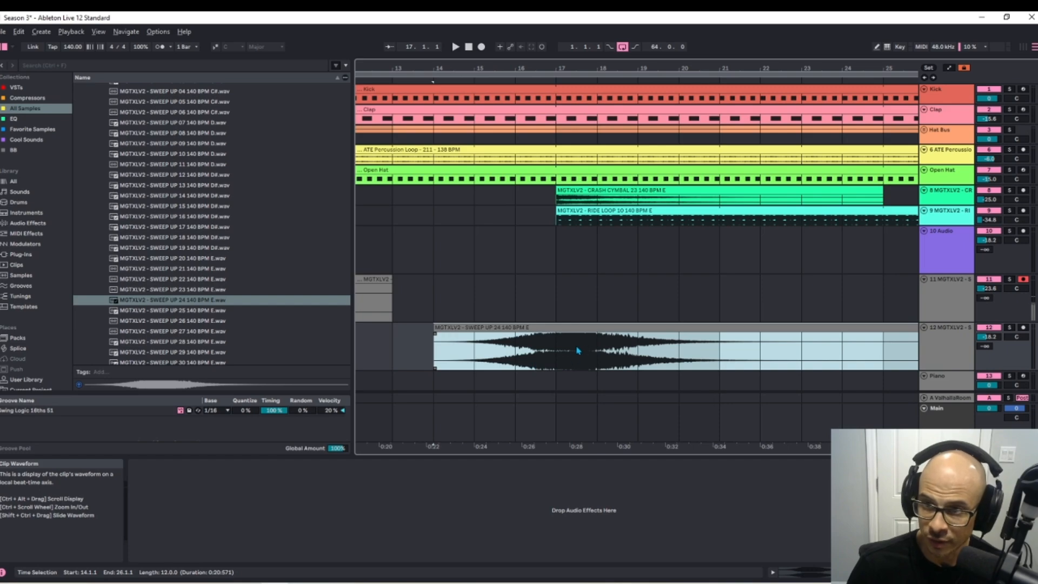
- Move the Sweep Up 24 clip to start at bar 13 and set its track volume to -25.7 dB during playback
{"action": "left_click_drag", "start_coordinate": [578, 326], "coordinate": [475, 352]}
{"action": "key", "text": "space"}
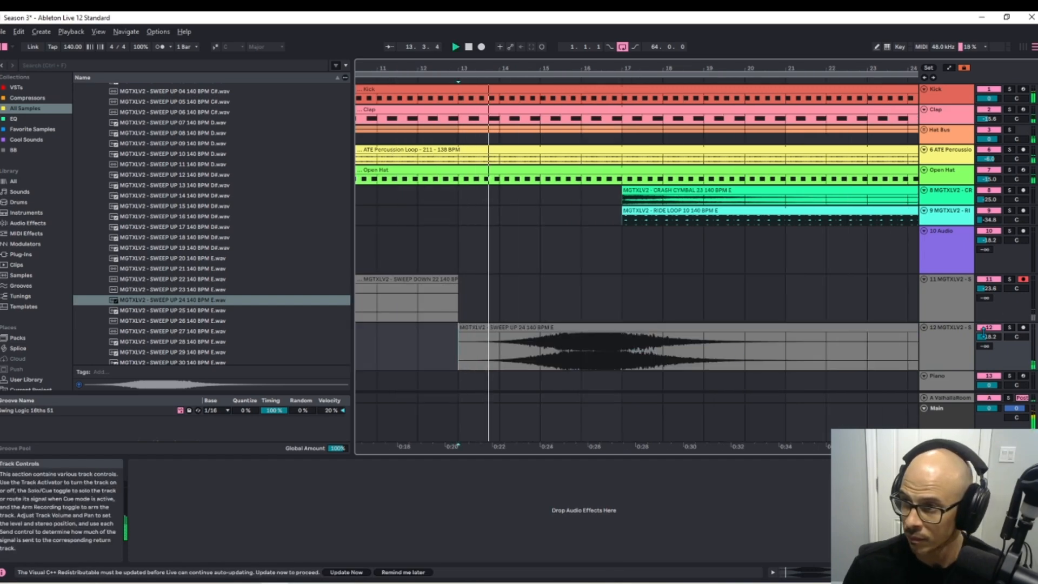
{"action": "left_click_drag", "start_coordinate": [985, 337], "coordinate": [985, 348]}
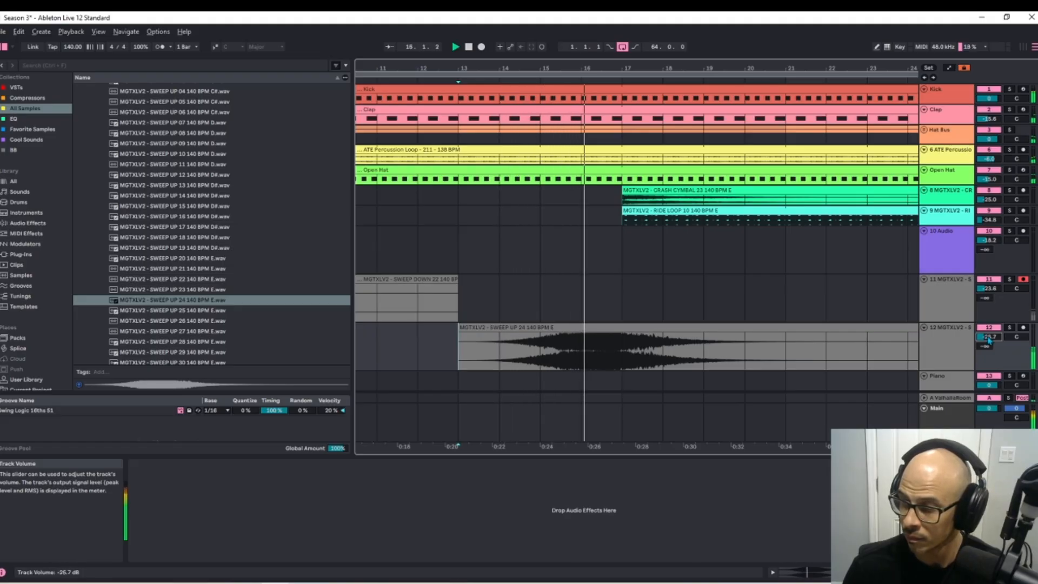
- Play from bar 17 with the whole arrangement in view and set the Sweep Up track's volume to -25.0 dB
{"action": "left_click", "coordinate": [627, 300]}
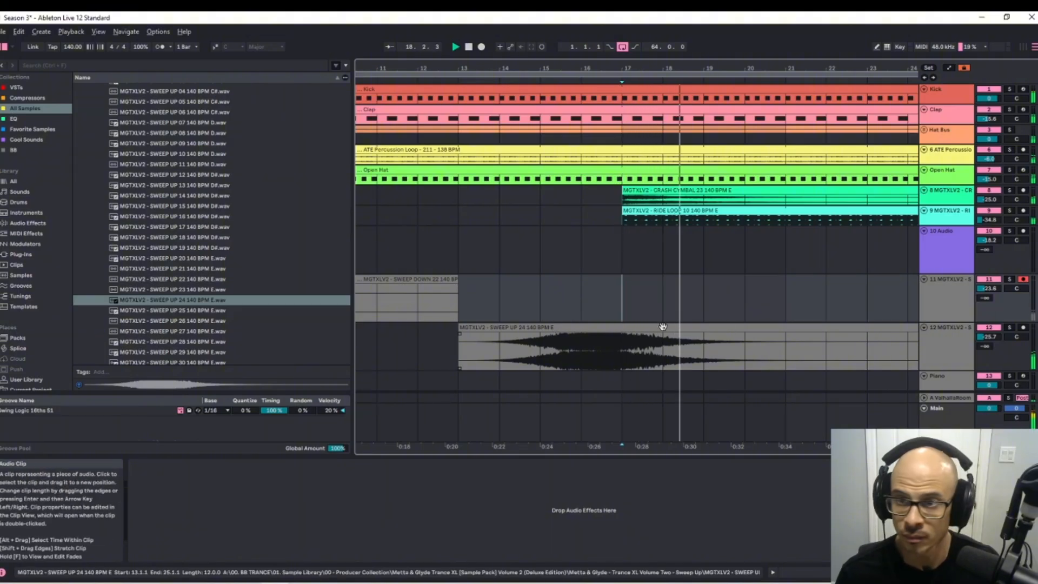
{"action": "key", "text": "w"}
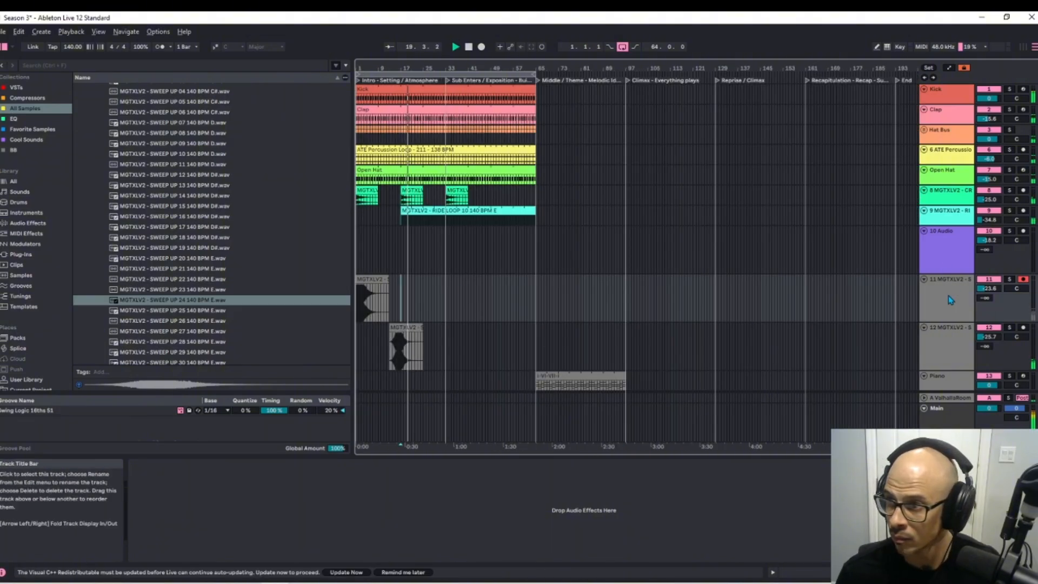
{"action": "left_click_drag", "start_coordinate": [989, 336], "coordinate": [989, 334]}
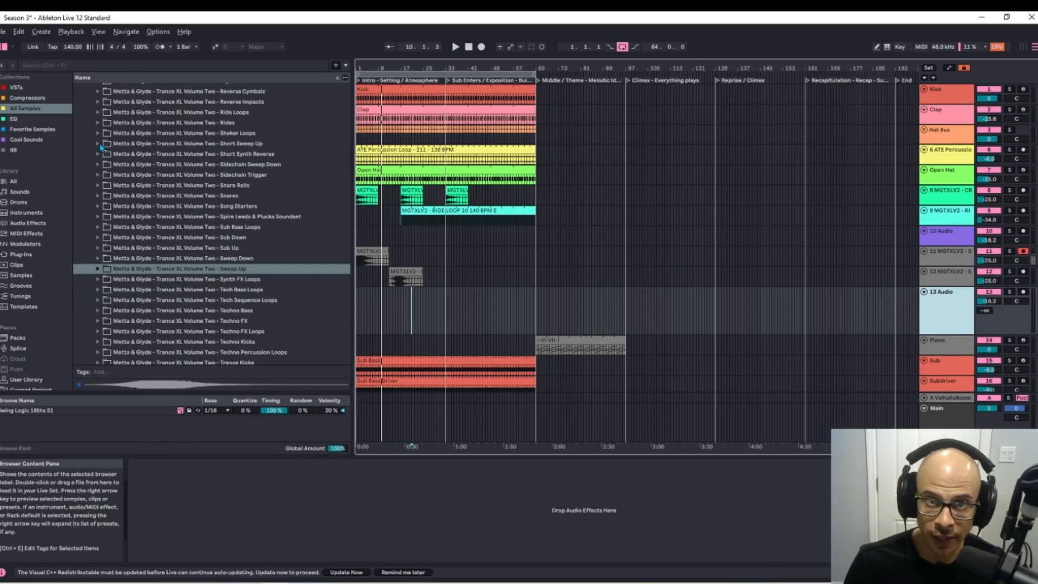
- Add SHORT SWEEP UP 24 140 BPM E from the Short Sweep Up folder to audio track 13 at bar 6
{"action": "left_click", "coordinate": [99, 144]}
{"action": "scroll", "coordinate": [192, 261], "scroll_direction": "down", "scroll_amount": 3}
{"action": "left_click_drag", "start_coordinate": [208, 287], "coordinate": [371, 326]}
{"action": "scroll", "coordinate": [371, 326], "scroll_direction": "up", "scroll_amount": 5}
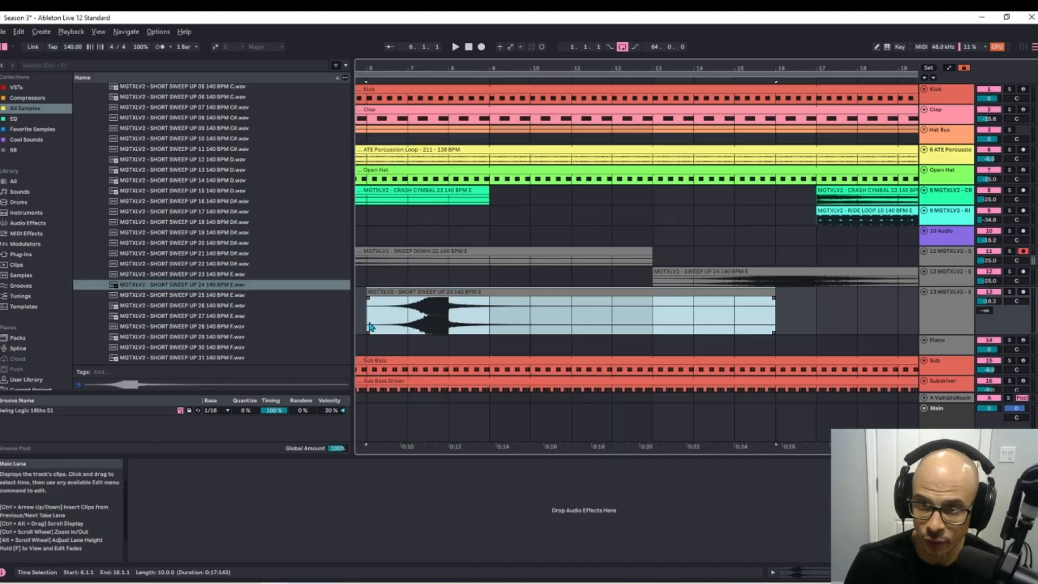
{"action": "scroll", "coordinate": [379, 316], "scroll_direction": "left", "scroll_amount": 5}
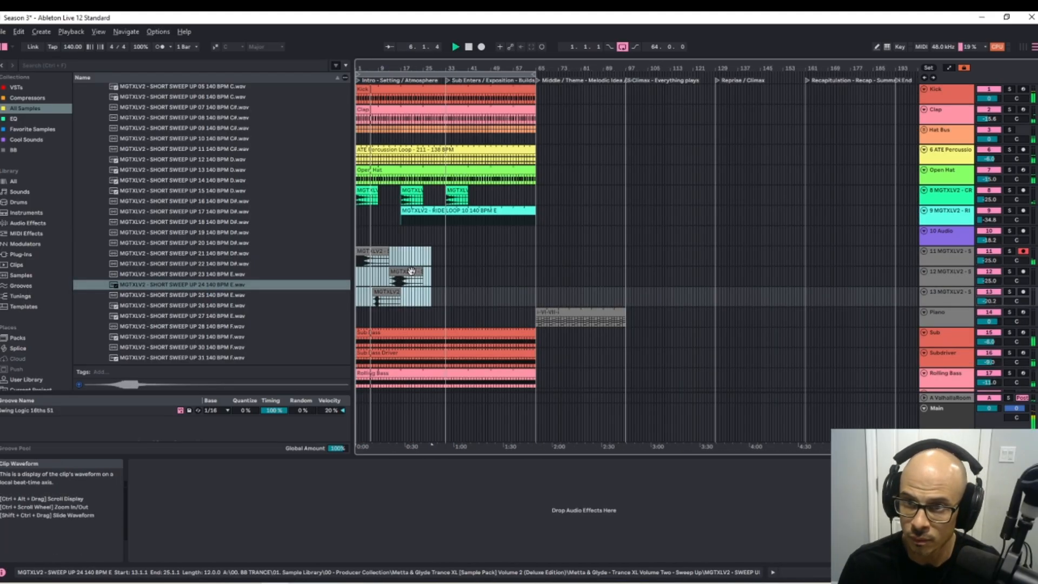
- Color the three selected sweep clips on tracks 11 to 13 purple
{"action": "right_click", "coordinate": [411, 271]}
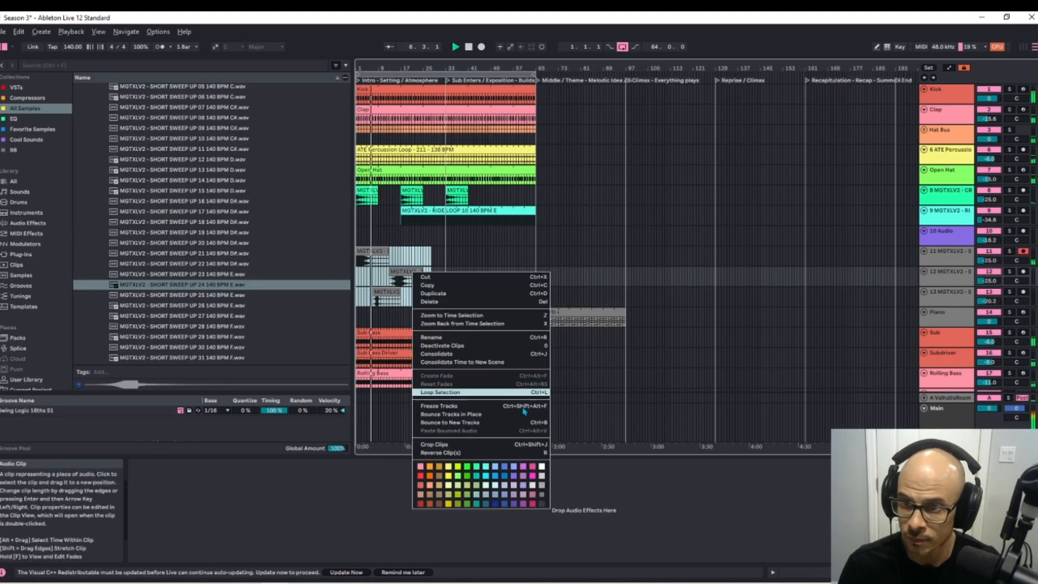
{"action": "left_click", "coordinate": [514, 475]}
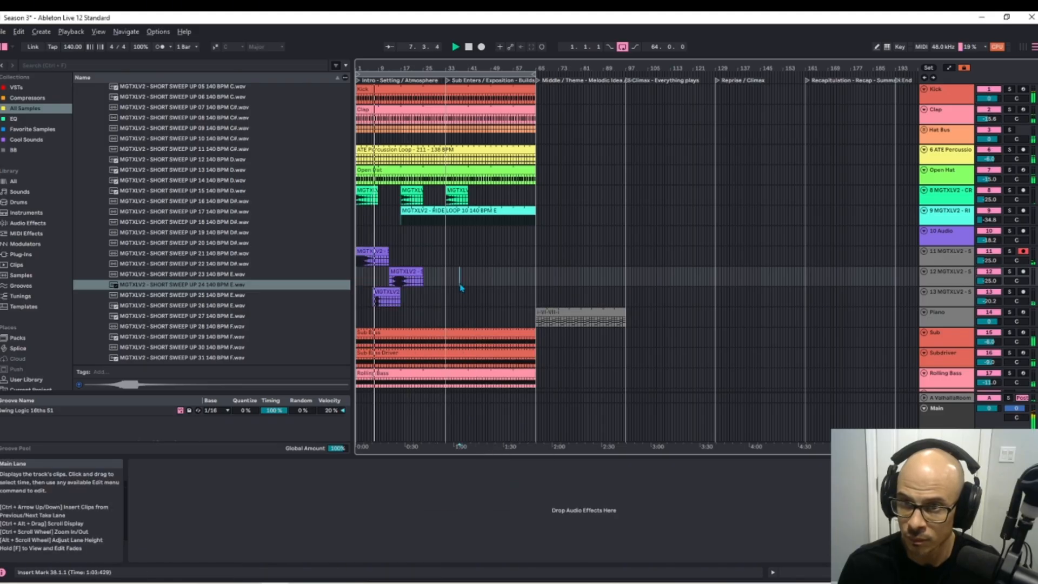
- Assign the Amethyst purple color to the three sweep tracks 11, 12 and 13
{"action": "left_click", "coordinate": [954, 295]}
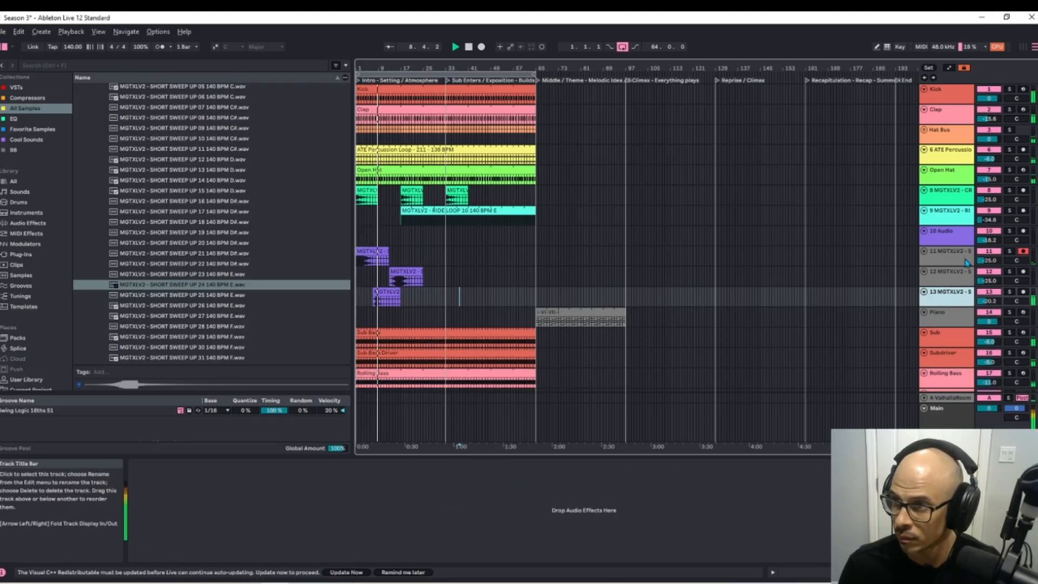
{"action": "right_click", "coordinate": [962, 258]}
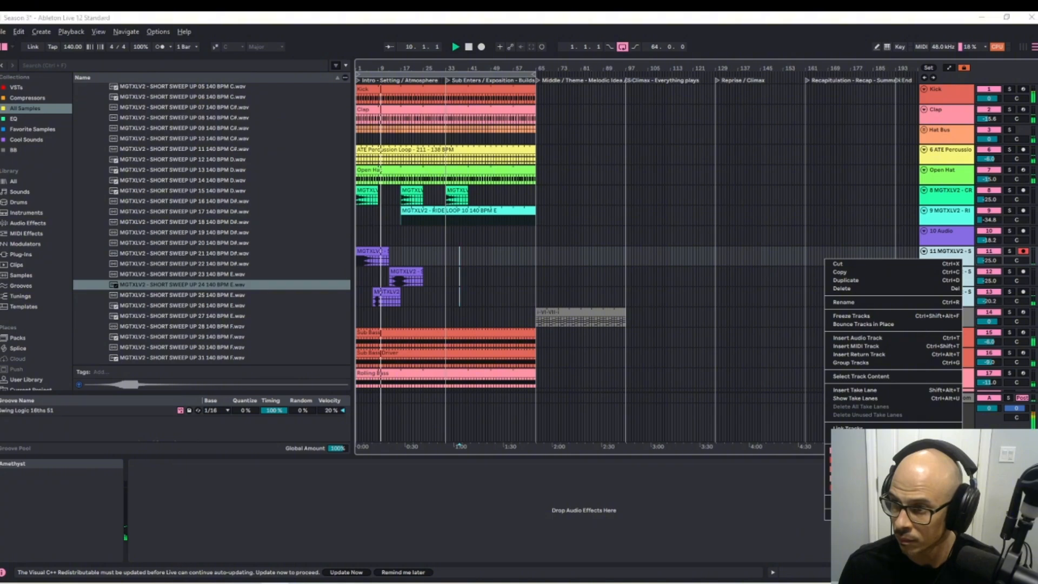
{"action": "key", "text": "Escape"}
{"action": "left_click", "coordinate": [426, 257]}
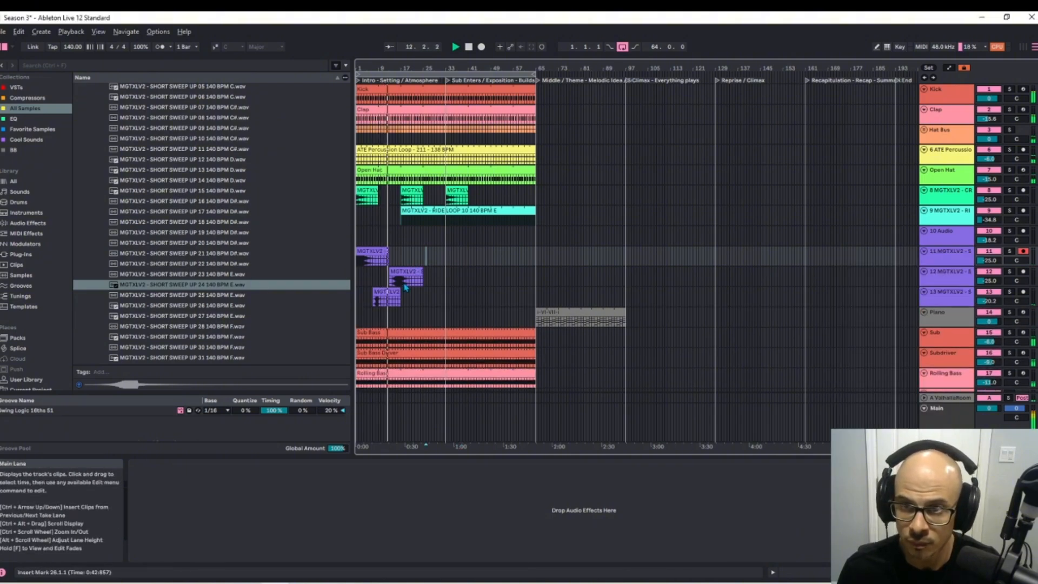
- Examine how the sweep clips line up around bar 13 and review the FX and bass tracks in the arrangement
{"action": "scroll", "coordinate": [378, 280], "scroll_direction": "up", "scroll_amount": 5}
{"action": "scroll", "coordinate": [380, 282], "scroll_direction": "down", "scroll_amount": 5}
{"action": "scroll", "coordinate": [389, 292], "scroll_direction": "up", "scroll_amount": 5}
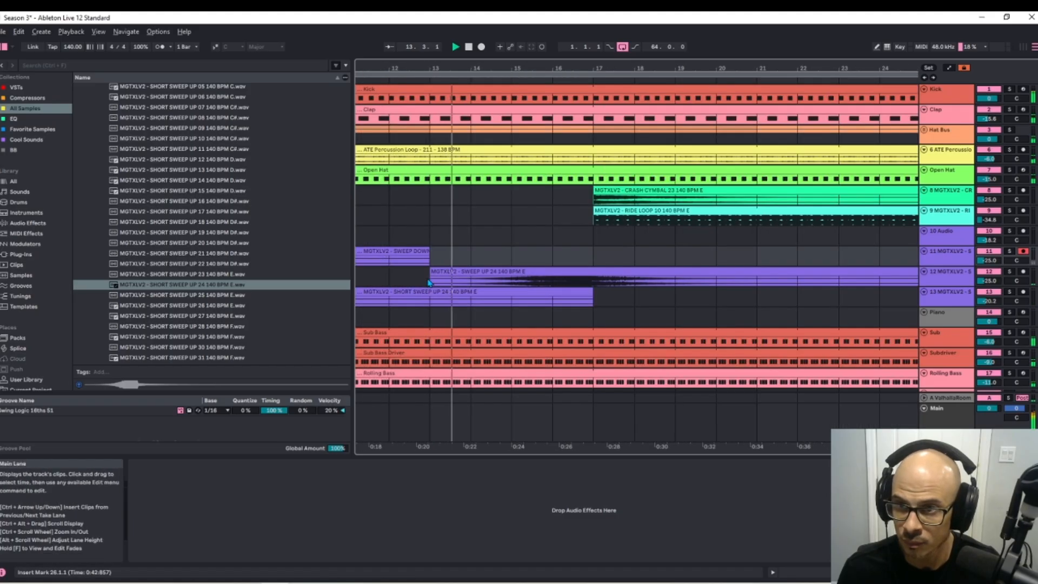
{"action": "scroll", "coordinate": [388, 292], "scroll_direction": "down", "scroll_amount": 5}
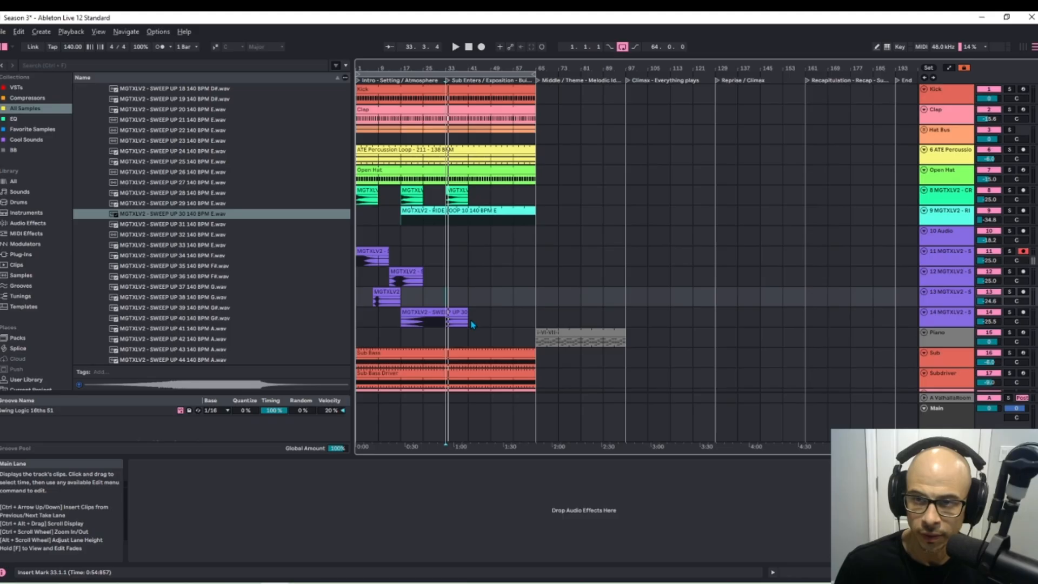
{"action": "left_click", "coordinate": [409, 310]}
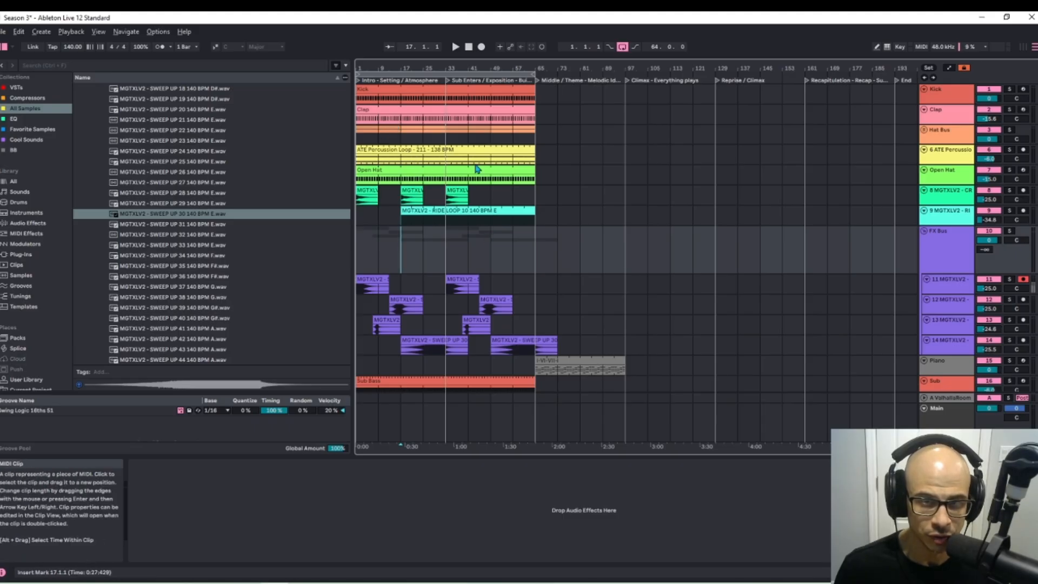
{"action": "scroll", "coordinate": [426, 301], "scroll_direction": "down", "scroll_amount": 5}
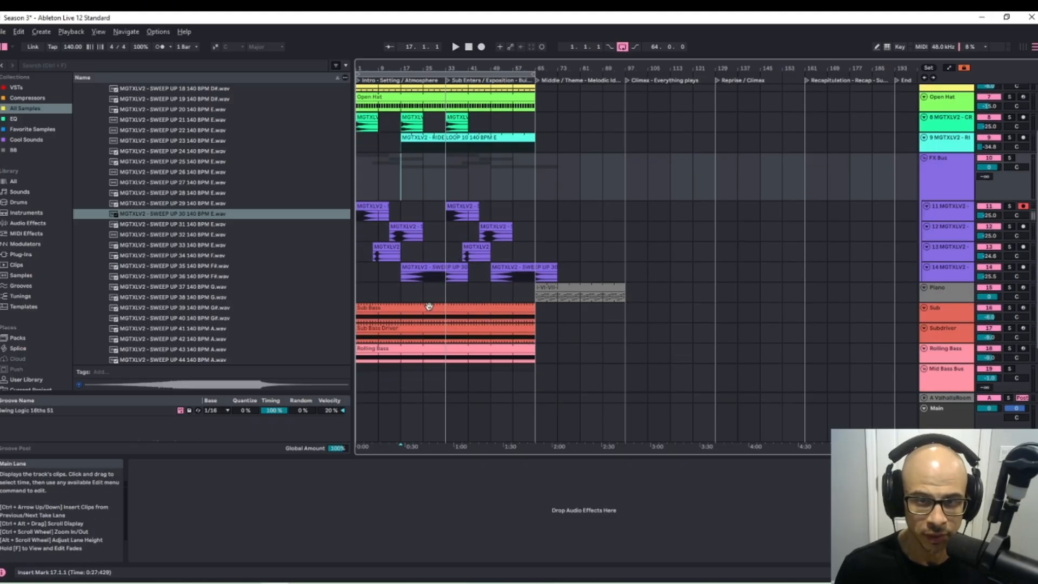
{"action": "left_click", "coordinate": [454, 312]}
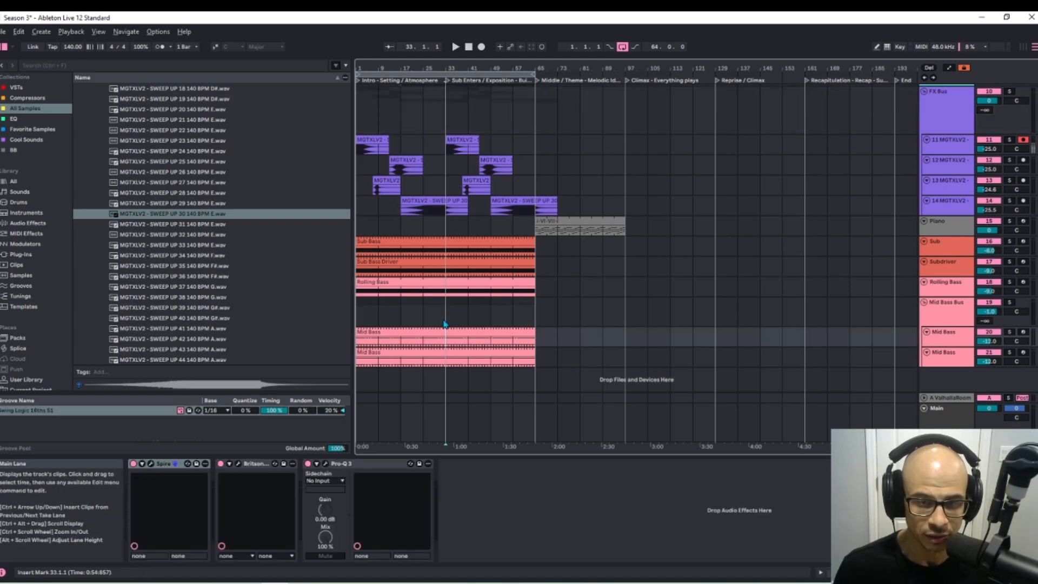
{"action": "scroll", "coordinate": [446, 319], "scroll_direction": "up", "scroll_amount": 5}
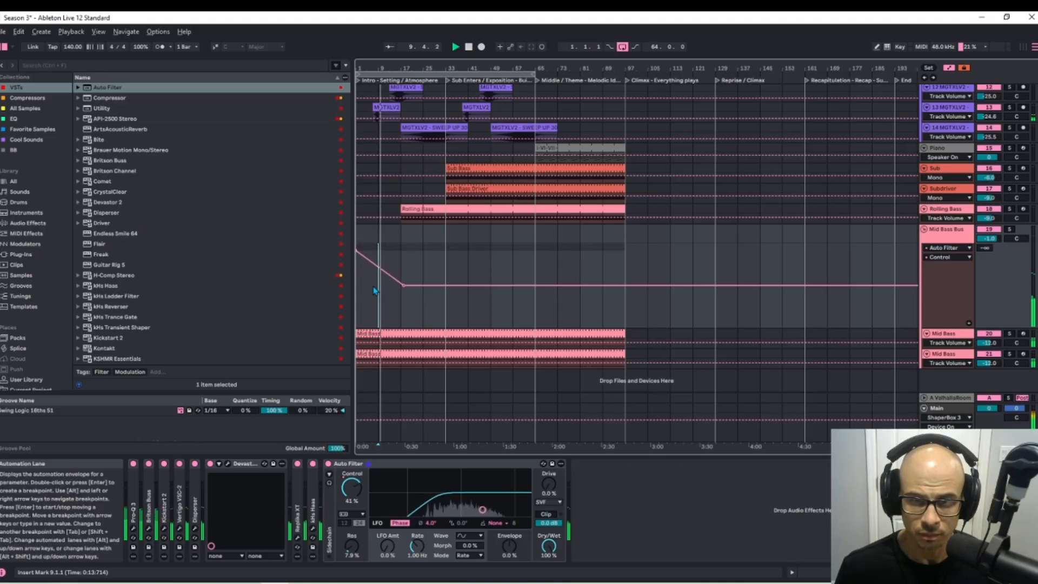
- Narrow the browser to enlarge the arrangement, and play the Mid Bass Bus filter automation from bar 1
{"action": "left_click_drag", "start_coordinate": [353, 290], "coordinate": [275, 256]}
{"action": "left_click", "coordinate": [360, 291]}
{"action": "key", "text": "space"}
{"action": "key", "text": "space"}
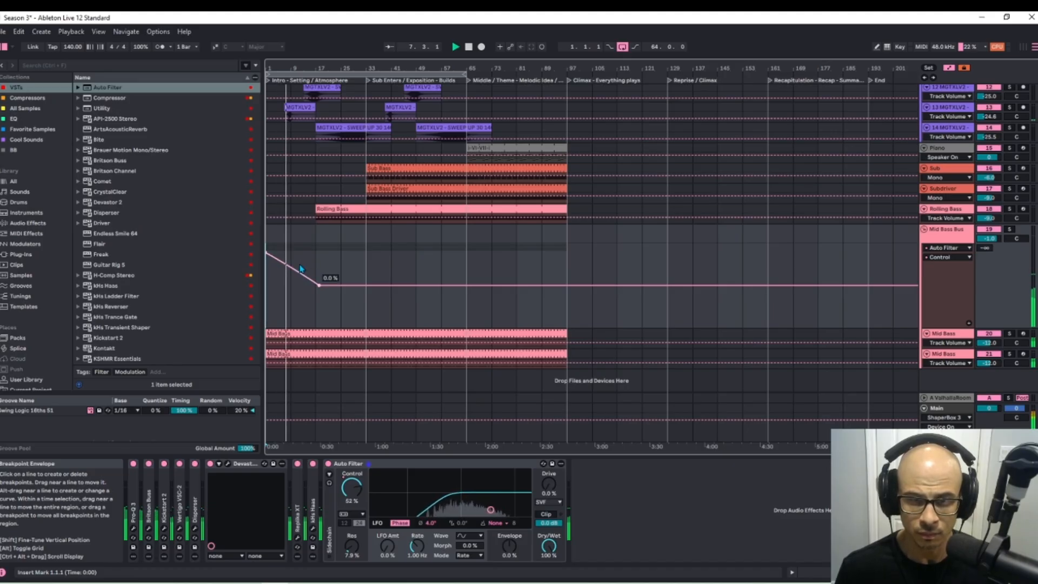
- Hide the automation lanes and set the arrangement grid to a fixed 1/4 around bar 9
{"action": "scroll", "coordinate": [290, 179], "scroll_direction": "up", "scroll_amount": 10}
{"action": "key", "text": "a"}
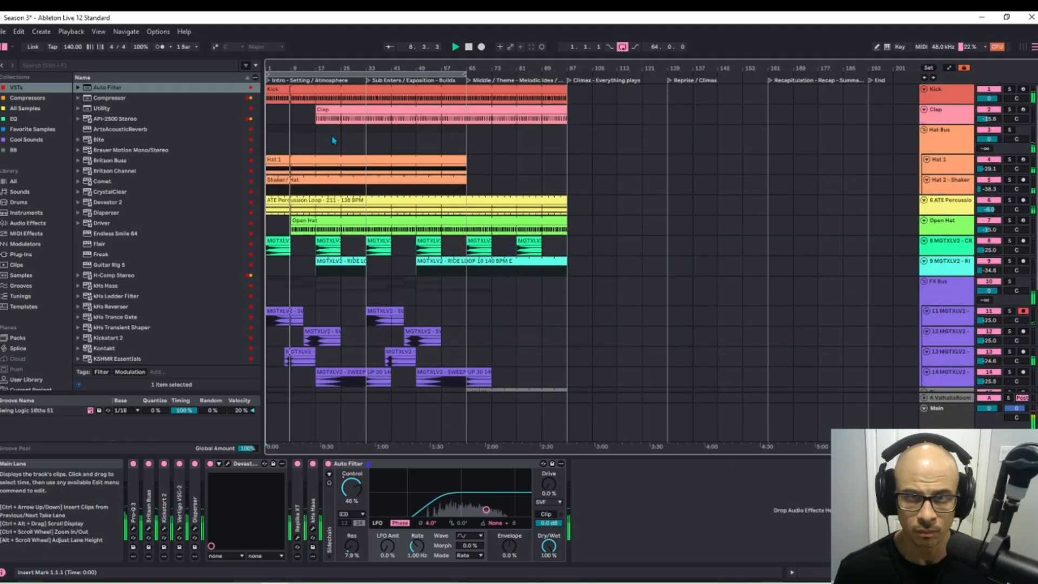
{"action": "scroll", "coordinate": [290, 93], "scroll_direction": "up", "scroll_amount": 6}
{"action": "right_click", "coordinate": [346, 126]}
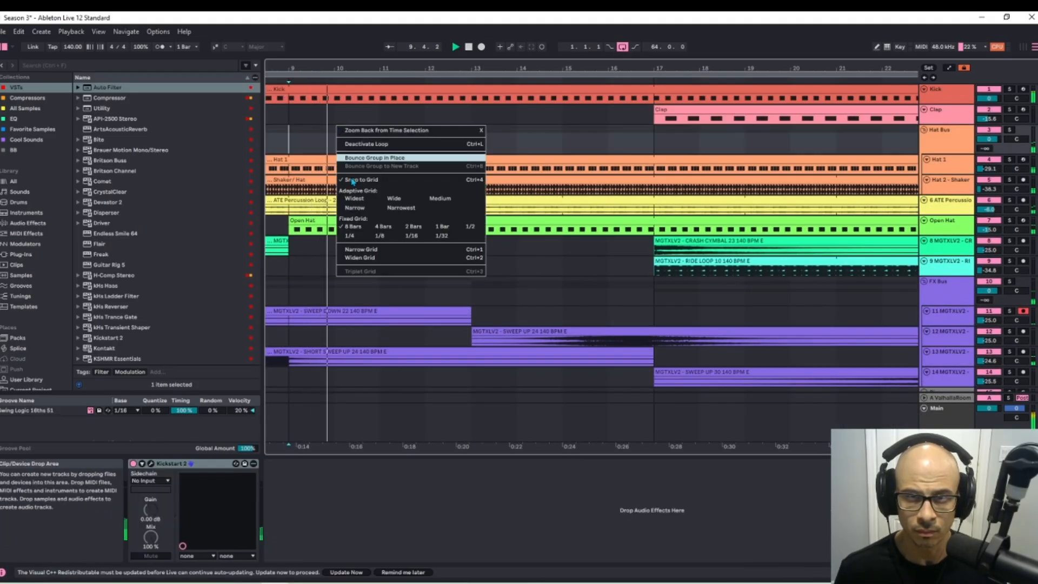
{"action": "left_click", "coordinate": [347, 232]}
- Cut the kick's last beat before bar 9, from 8.4.1 to 9.1.1, out of the Kick clip
{"action": "scroll", "coordinate": [321, 128], "scroll_direction": "left", "scroll_amount": 3}
{"action": "scroll", "coordinate": [321, 129], "scroll_direction": "left", "scroll_amount": 4}
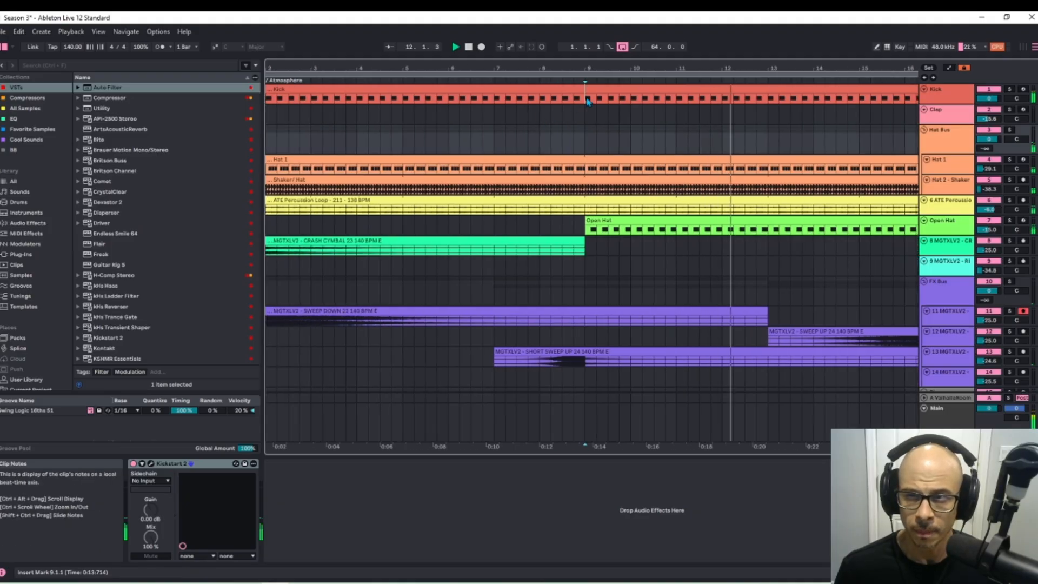
{"action": "left_click_drag", "start_coordinate": [552, 96], "coordinate": [582, 96]}
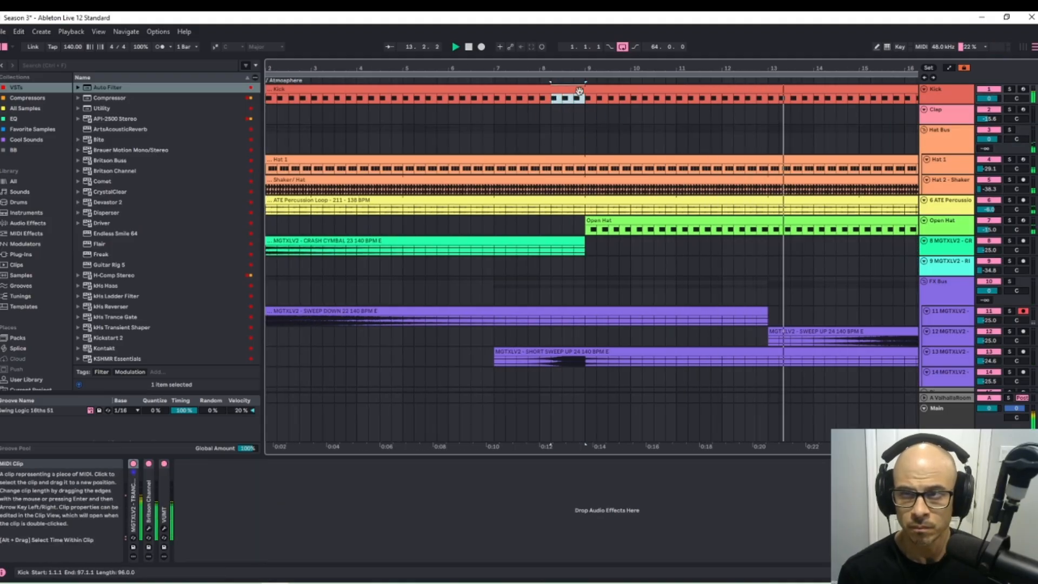
{"action": "left_click_drag", "start_coordinate": [584, 97], "coordinate": [574, 101]}
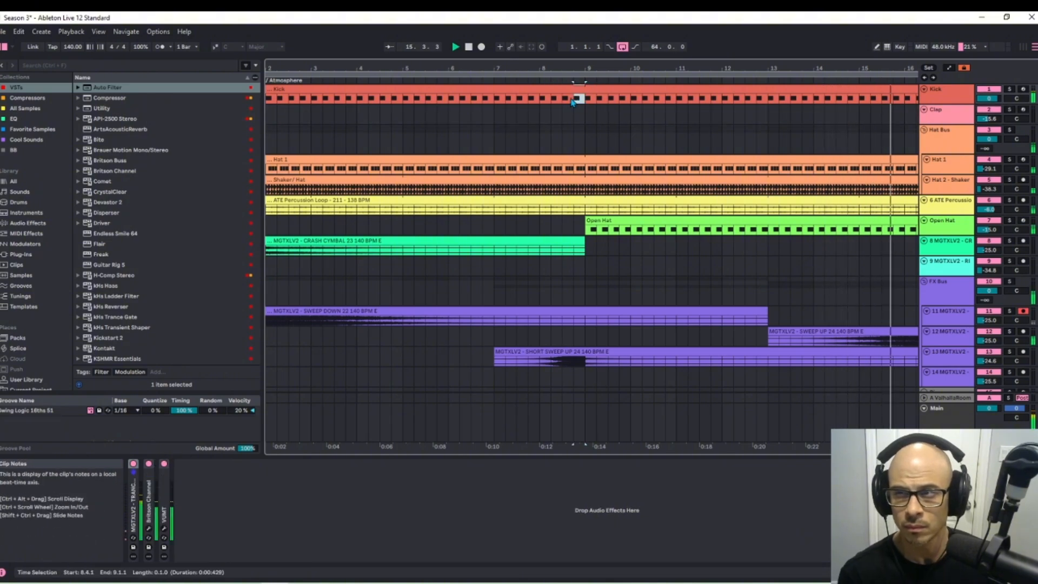
{"action": "scroll", "coordinate": [828, 137], "scroll_direction": "down", "scroll_amount": 10}
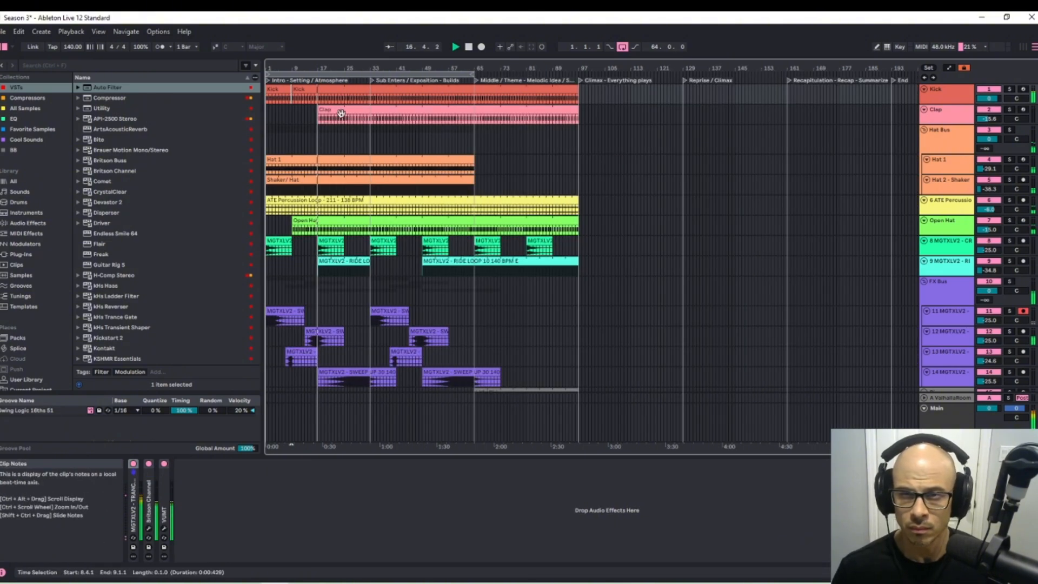
- Cut the kick before bar 17 by deleting 15.2.1 to 17.1.1 from the Kick clip
{"action": "scroll", "coordinate": [380, 100], "scroll_direction": "up", "scroll_amount": 10}
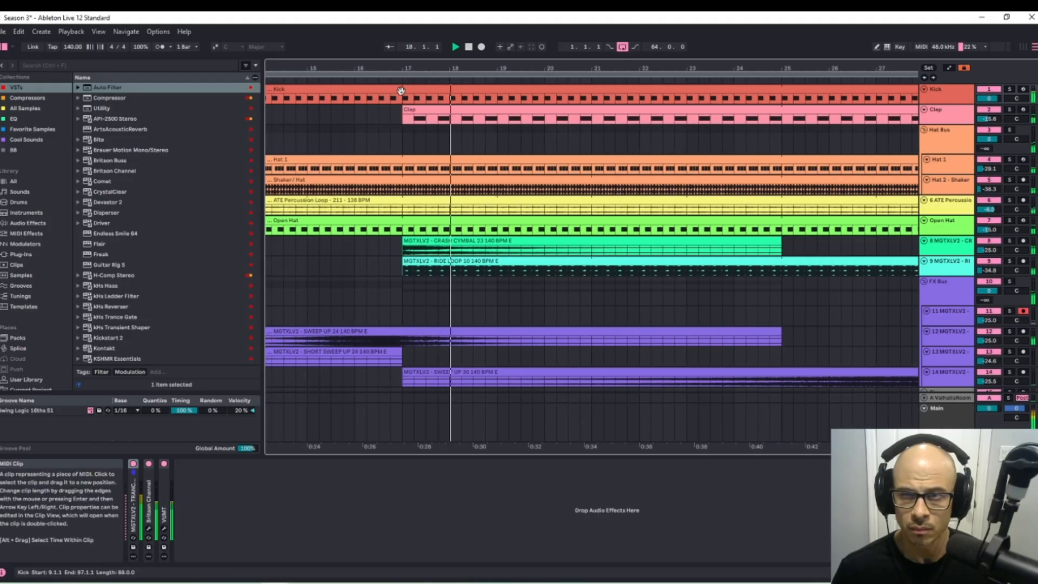
{"action": "left_click_drag", "start_coordinate": [403, 99], "coordinate": [325, 99]}
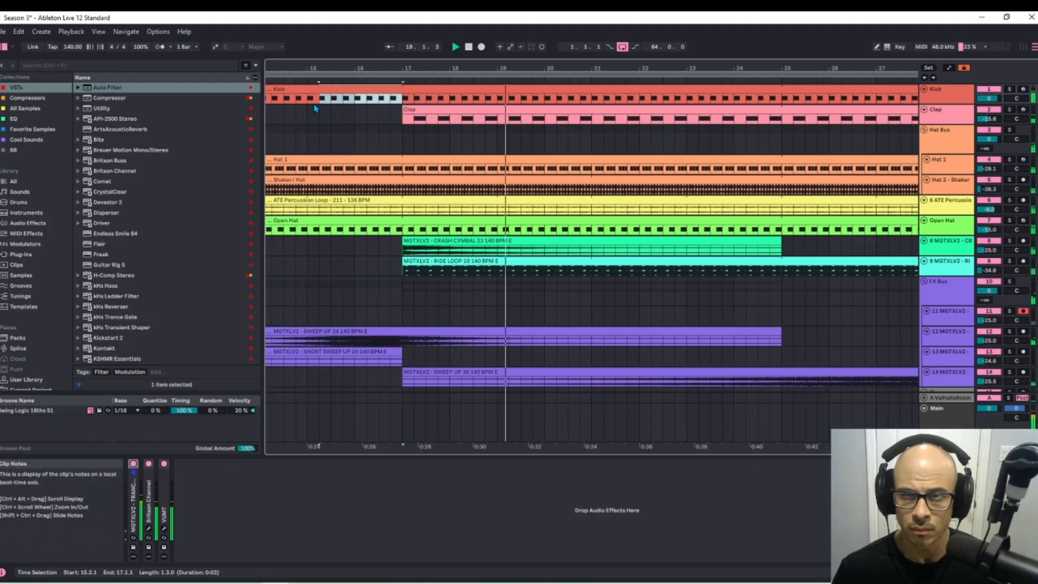
{"action": "key", "text": "Delete"}
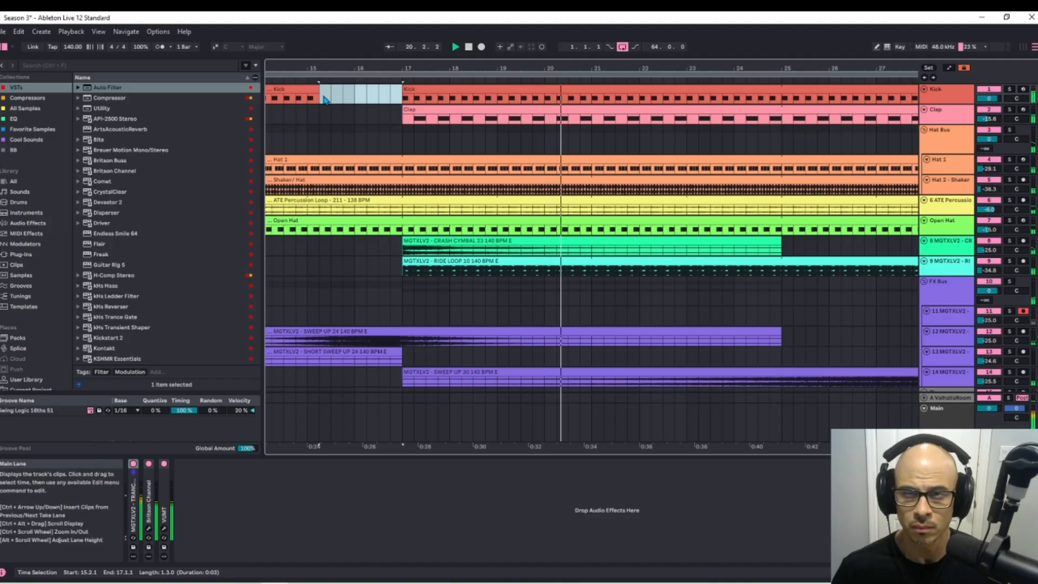
- Cut the kick before bar 25 by deleting 23.3.1 to 25.1.1 from the Kick clip
{"action": "scroll", "coordinate": [326, 100], "scroll_direction": "down", "scroll_amount": 10}
{"action": "scroll", "coordinate": [347, 108], "scroll_direction": "up", "scroll_amount": 10}
{"action": "scroll", "coordinate": [347, 100], "scroll_direction": "left", "scroll_amount": 5}
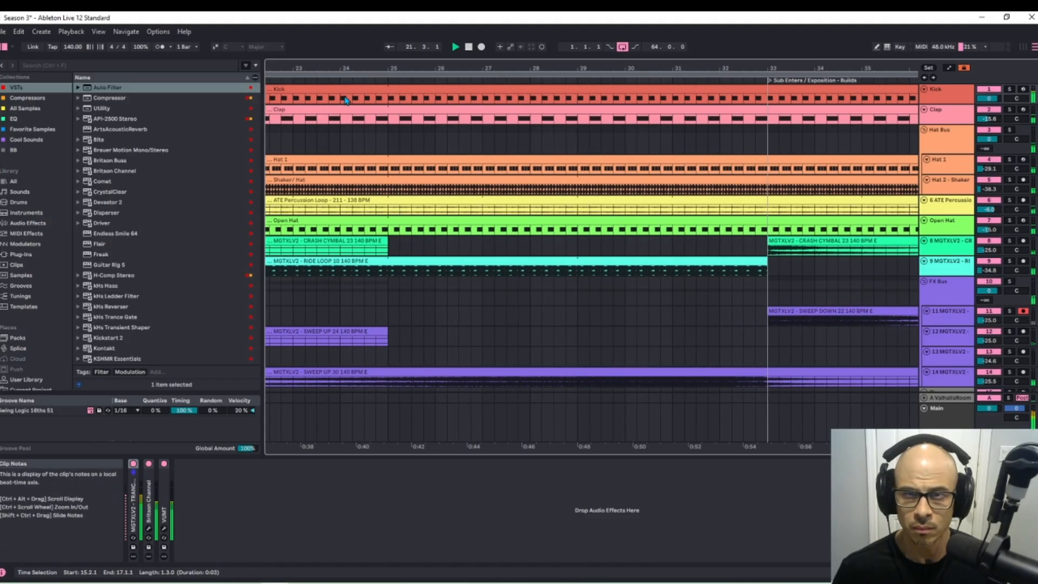
{"action": "left_click_drag", "start_coordinate": [497, 99], "coordinate": [427, 103]}
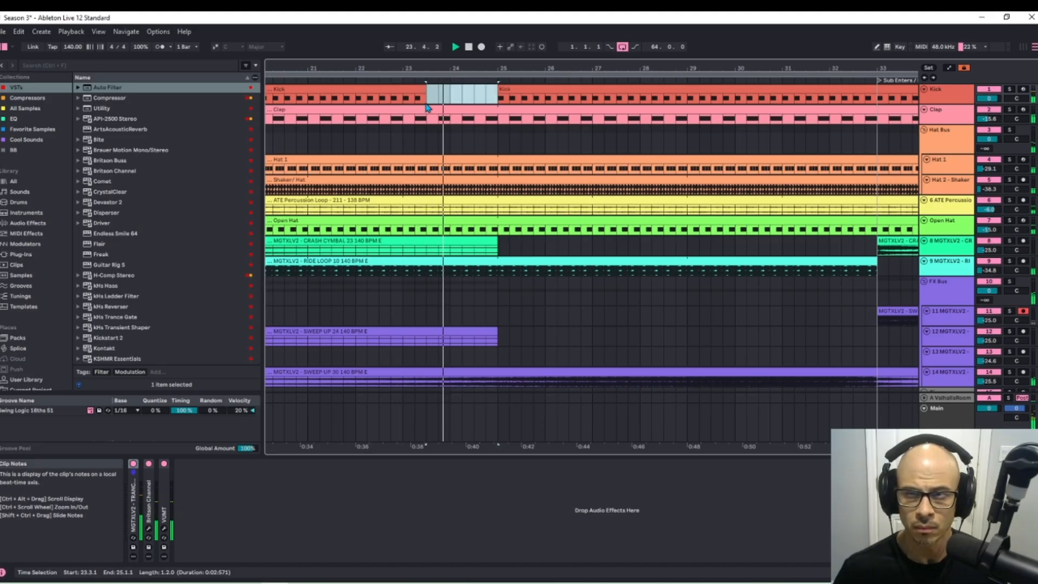
- Create a one-beat Kick clip just before bar 25, add a C3 sixteenth note at 1.1.3 and lower its velocity
{"action": "left_click", "coordinate": [486, 108]}
{"action": "double_click", "coordinate": [492, 92]}
{"action": "double_click", "coordinate": [492, 91]}
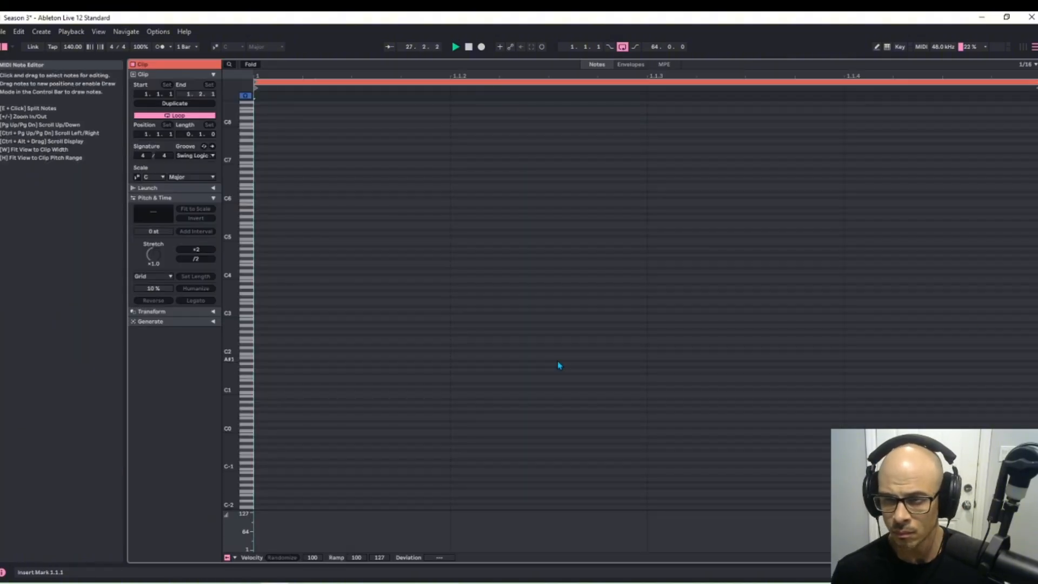
{"action": "double_click", "coordinate": [652, 316]}
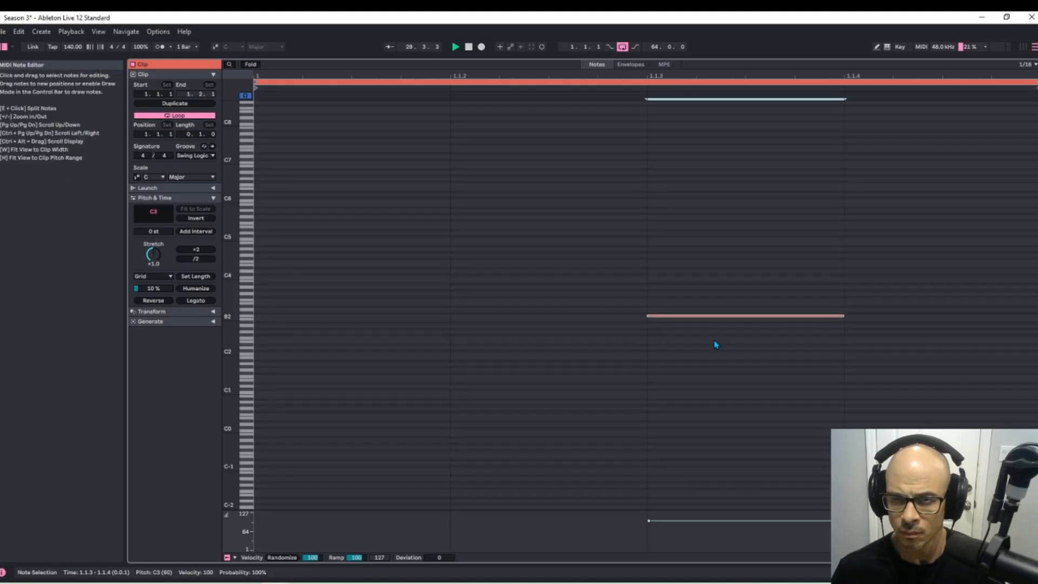
{"action": "left_click_drag", "start_coordinate": [699, 521], "coordinate": [699, 530]}
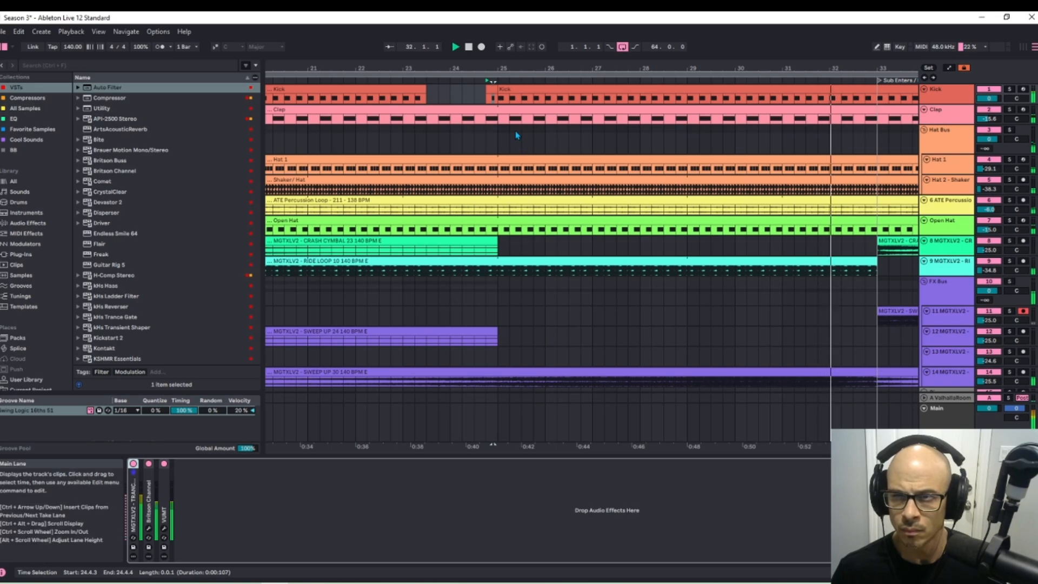
- Review the whole arrangement, comparing the kick breaks with the drum, FX and bass tracks
{"action": "left_click", "coordinate": [527, 145]}
{"action": "key", "text": "w"}
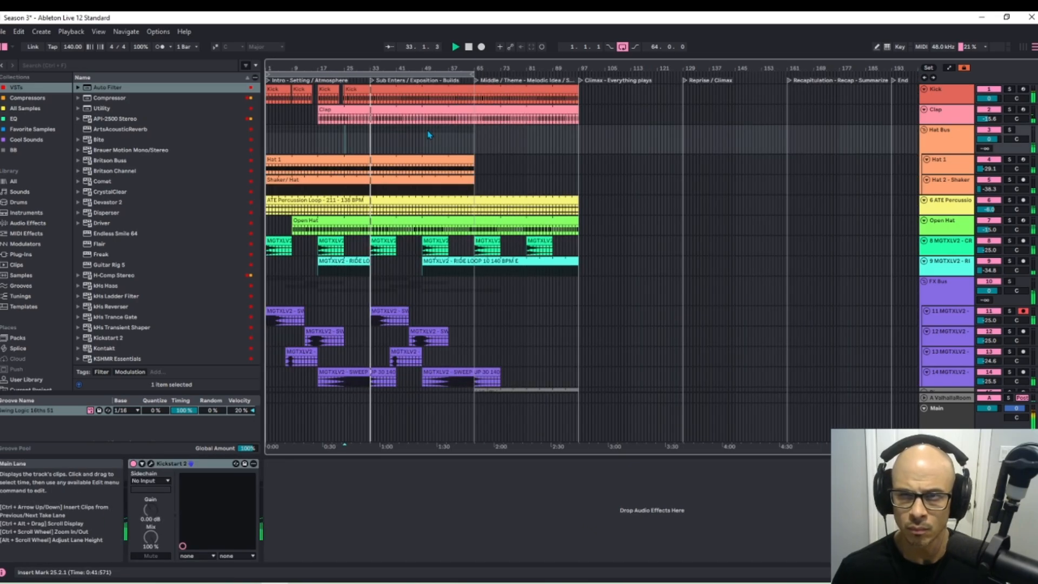
{"action": "scroll", "coordinate": [429, 135], "scroll_direction": "down", "scroll_amount": 8}
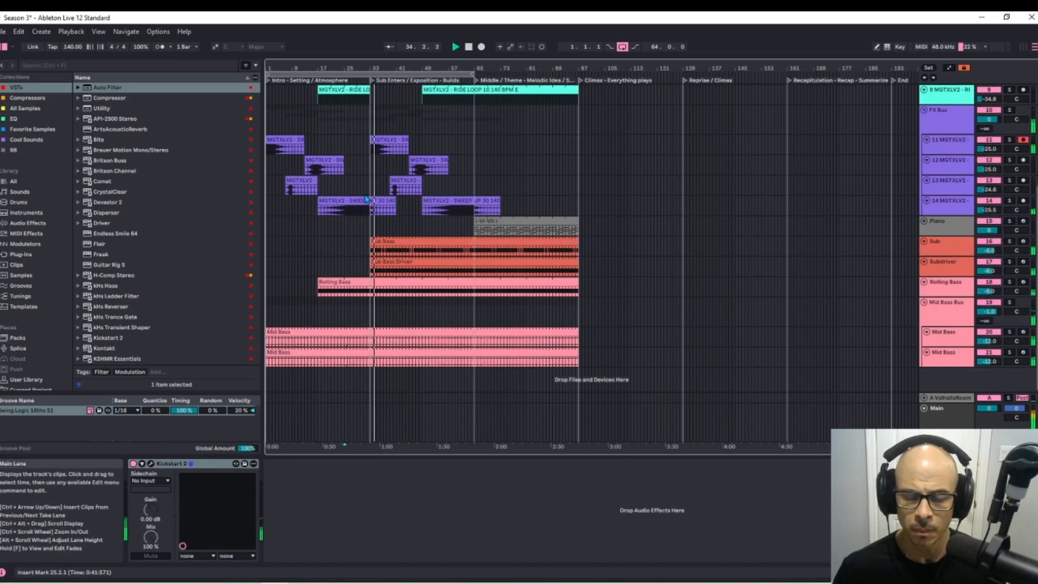
{"action": "scroll", "coordinate": [370, 187], "scroll_direction": "up", "scroll_amount": 8}
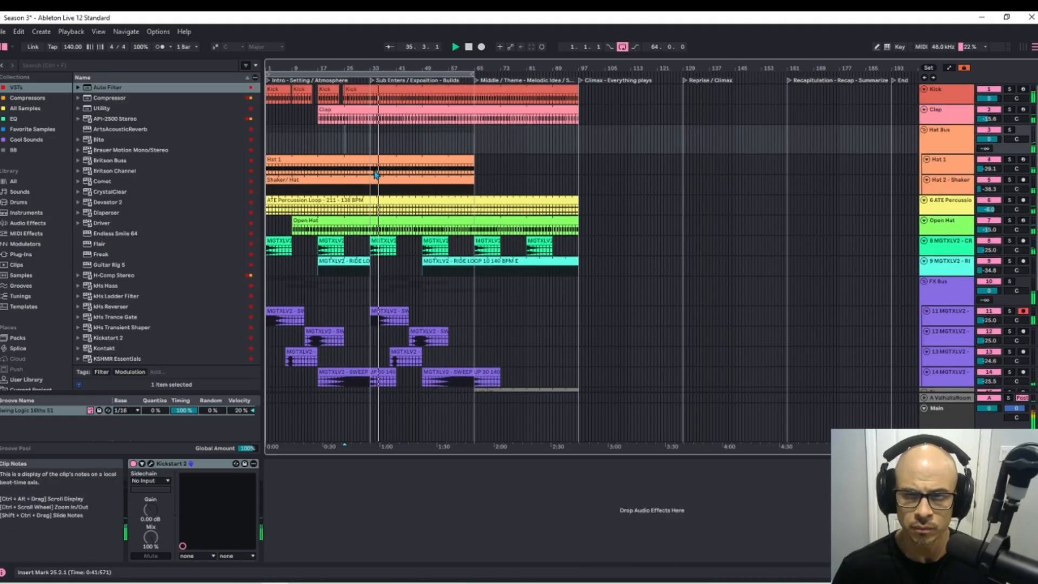
{"action": "scroll", "coordinate": [370, 206], "scroll_direction": "down", "scroll_amount": 1}
{"action": "scroll", "coordinate": [362, 227], "scroll_direction": "up", "scroll_amount": 1}
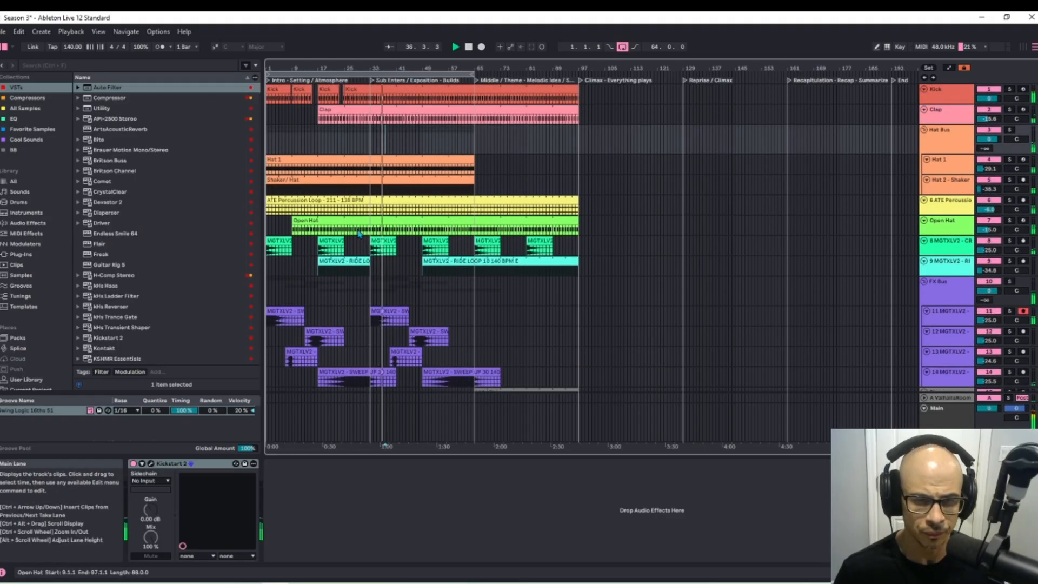
{"action": "scroll", "coordinate": [359, 233], "scroll_direction": "down", "scroll_amount": 8}
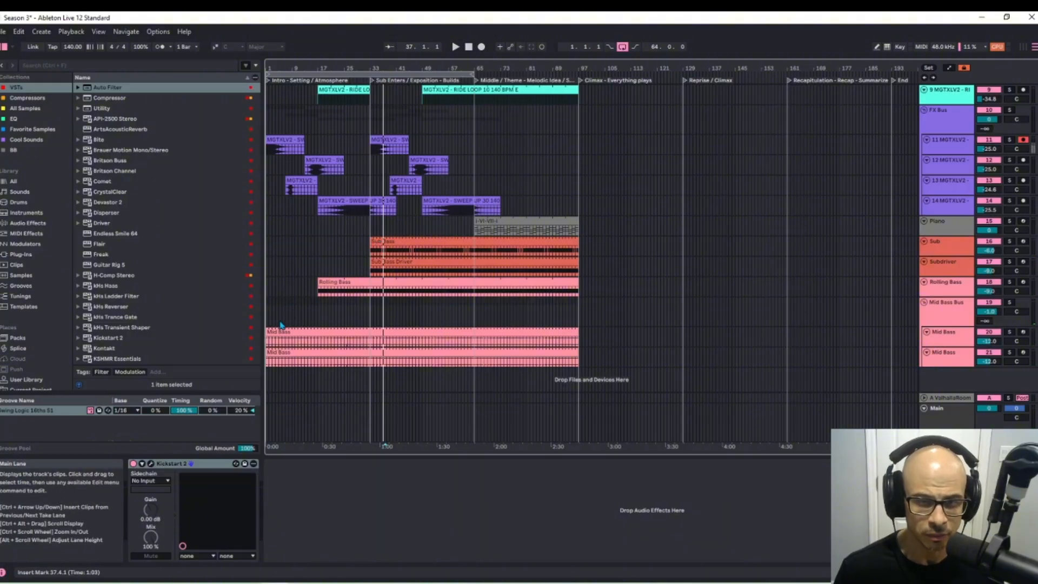
{"action": "scroll", "coordinate": [313, 306], "scroll_direction": "up", "scroll_amount": 8}
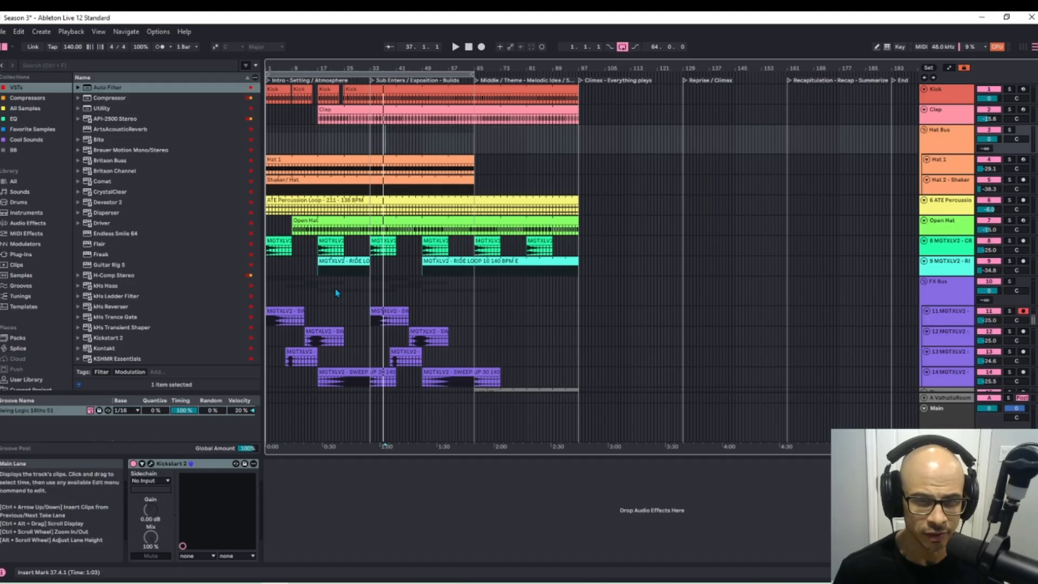
- Inspect the percussion loop's Auto Filter Control automation and play it from bar 1 together with the kick
{"action": "left_click", "coordinate": [365, 90]}
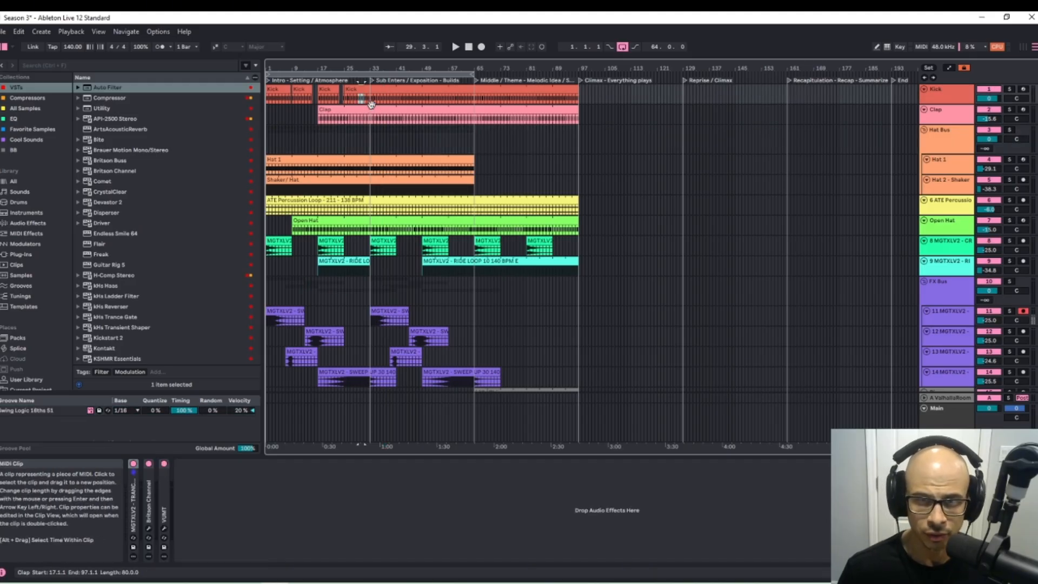
{"action": "left_click_drag", "start_coordinate": [365, 96], "coordinate": [370, 96]}
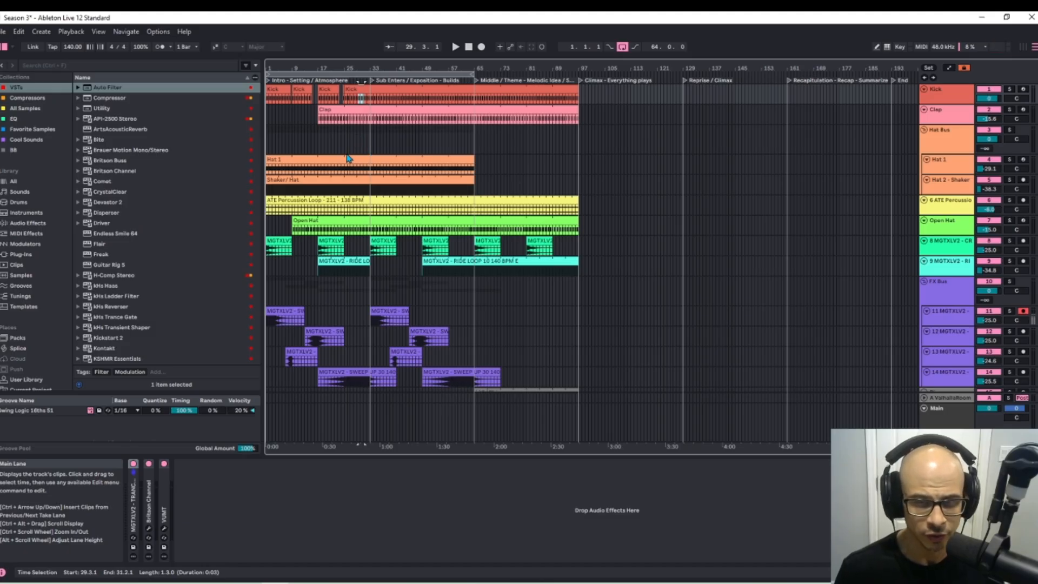
{"action": "key", "text": "Down"}
{"action": "key", "text": "Down"}
{"action": "key", "text": "Down"}
{"action": "key", "text": "Down"}
{"action": "key", "text": "Down"}
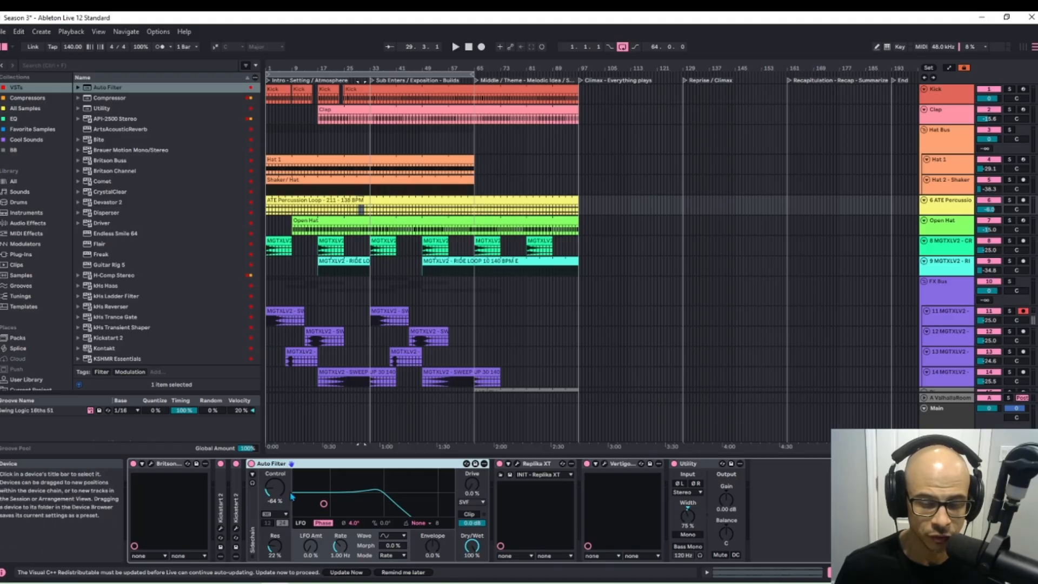
{"action": "key", "text": "a"}
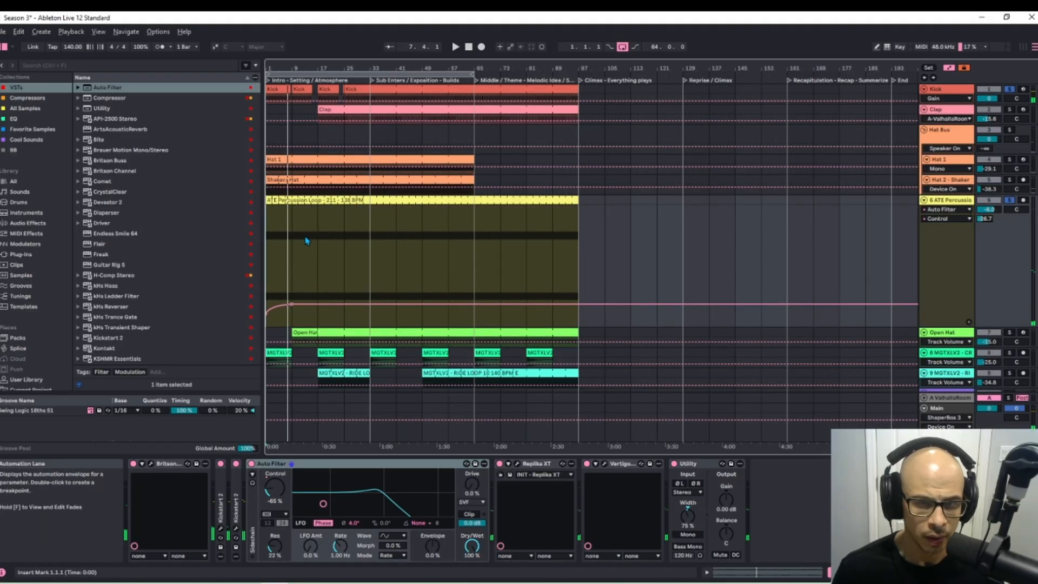
{"action": "key", "text": "space"}
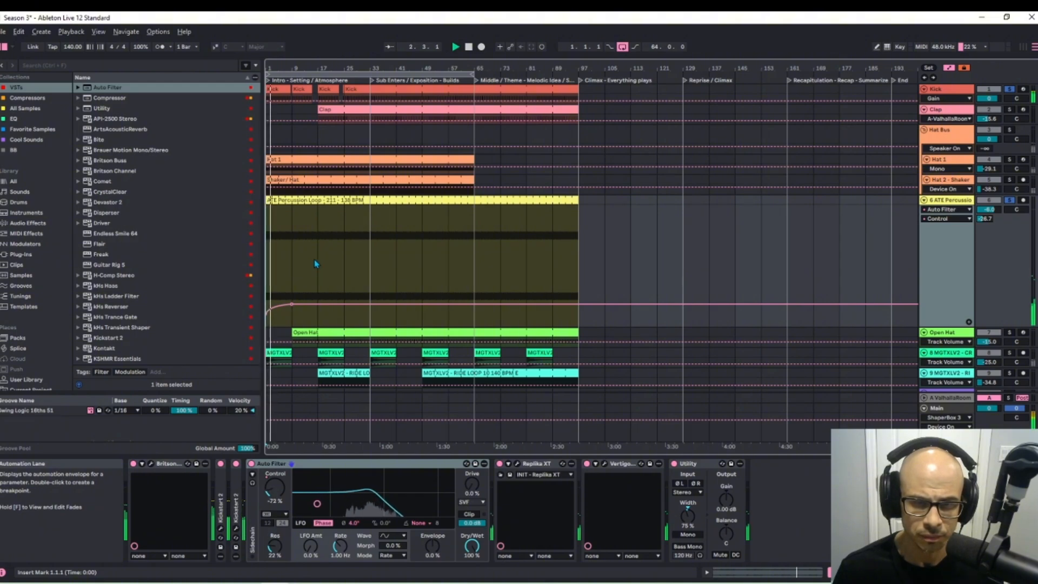
{"action": "key", "text": "a"}
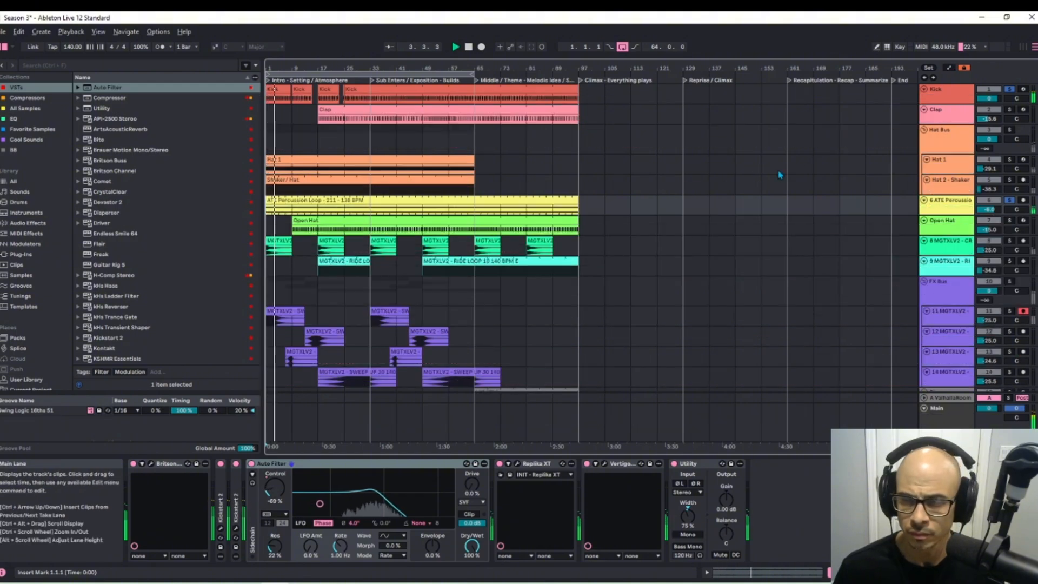
- Add an Auto Filter after Kickstart 2 on the Hat Bus and set its filter type to DJ
{"action": "left_click", "coordinate": [951, 142]}
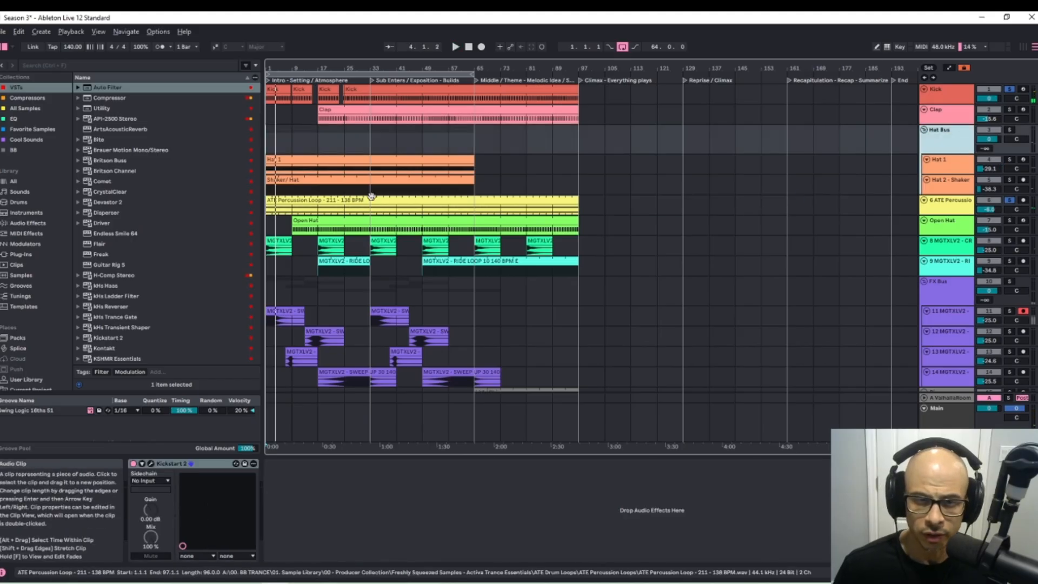
{"action": "left_click_drag", "start_coordinate": [127, 92], "coordinate": [292, 406]}
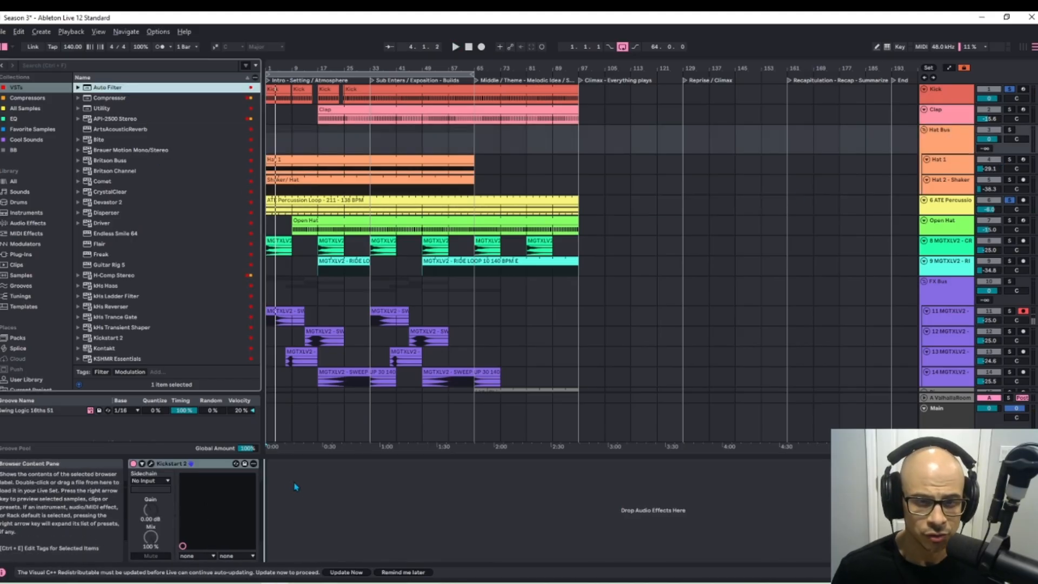
{"action": "left_click_drag", "start_coordinate": [295, 486], "coordinate": [297, 484]}
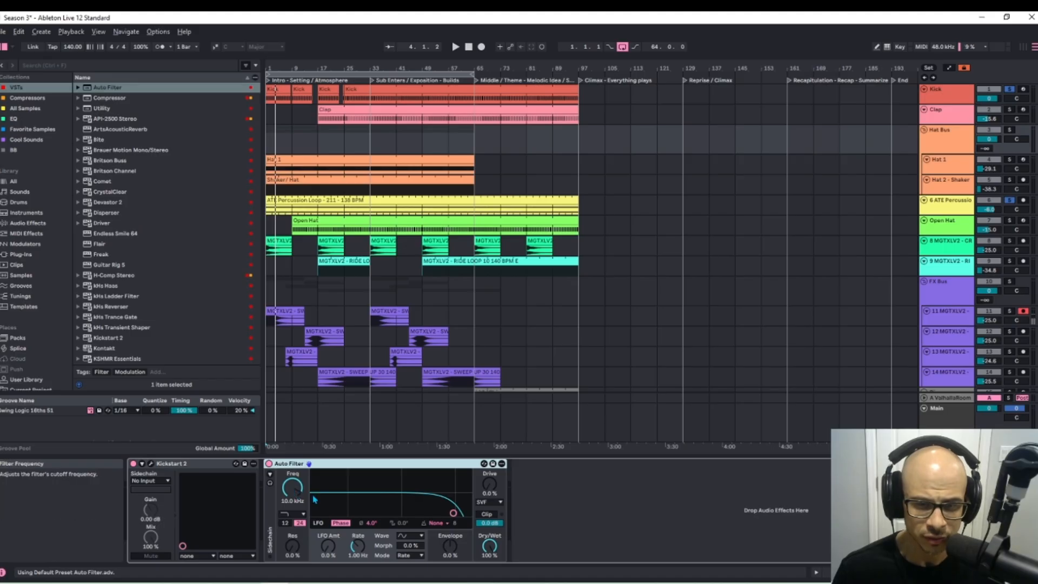
{"action": "left_click", "coordinate": [296, 513]}
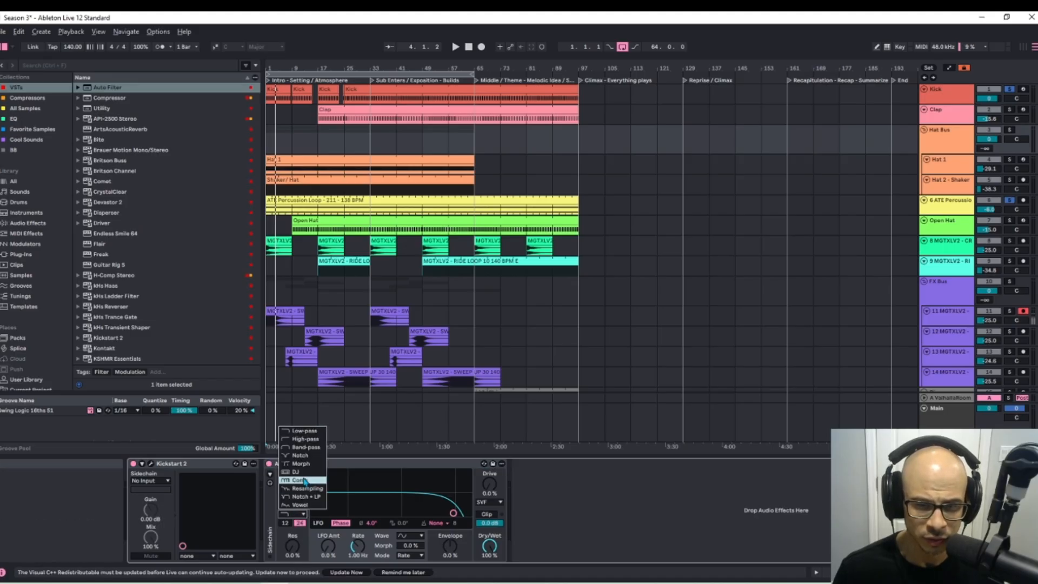
{"action": "left_click", "coordinate": [301, 464]}
{"action": "left_click", "coordinate": [296, 513]}
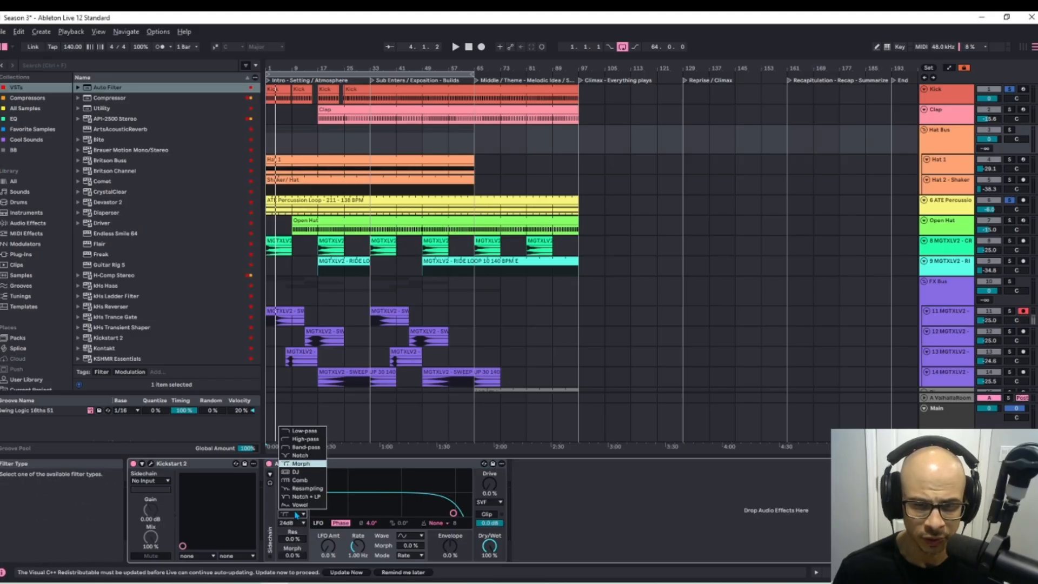
{"action": "left_click", "coordinate": [299, 472]}
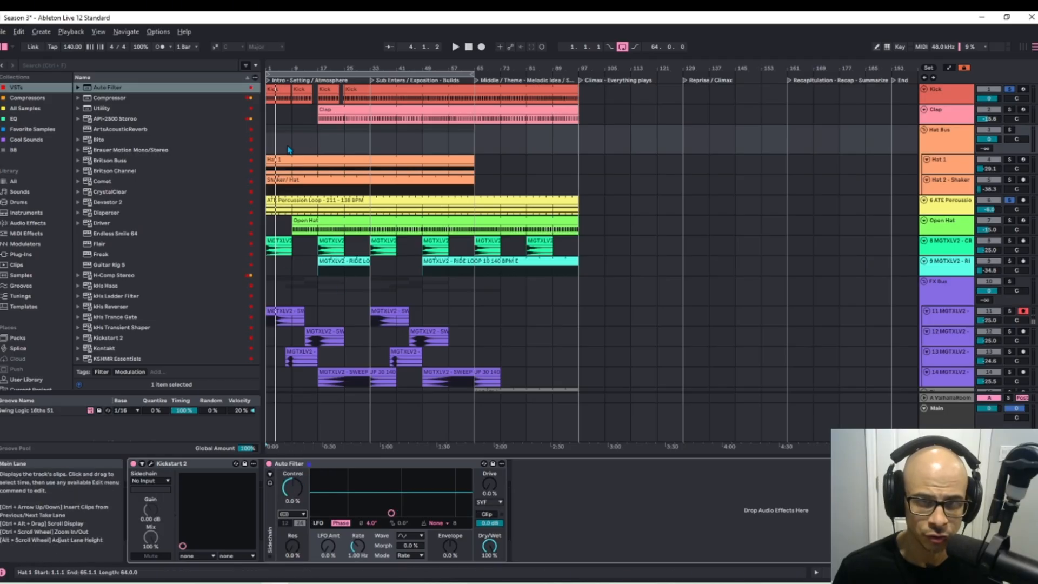
- Automate the Hat Bus Auto Filter Control to fall from 100% at bar 1 to 0% at bar 9
{"action": "key", "text": "a"}
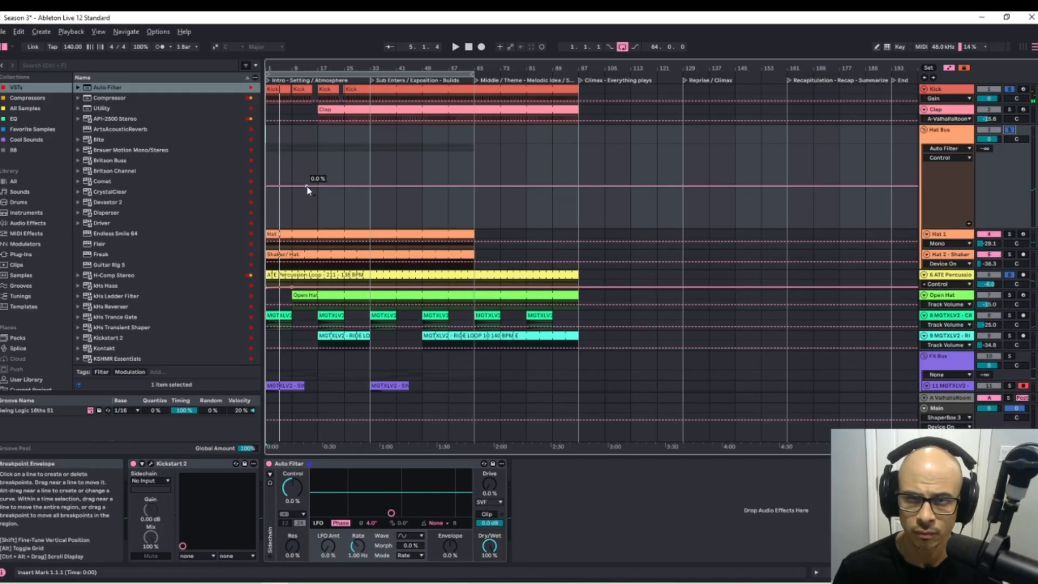
{"action": "left_click", "coordinate": [292, 187]}
{"action": "double_click", "coordinate": [279, 164]}
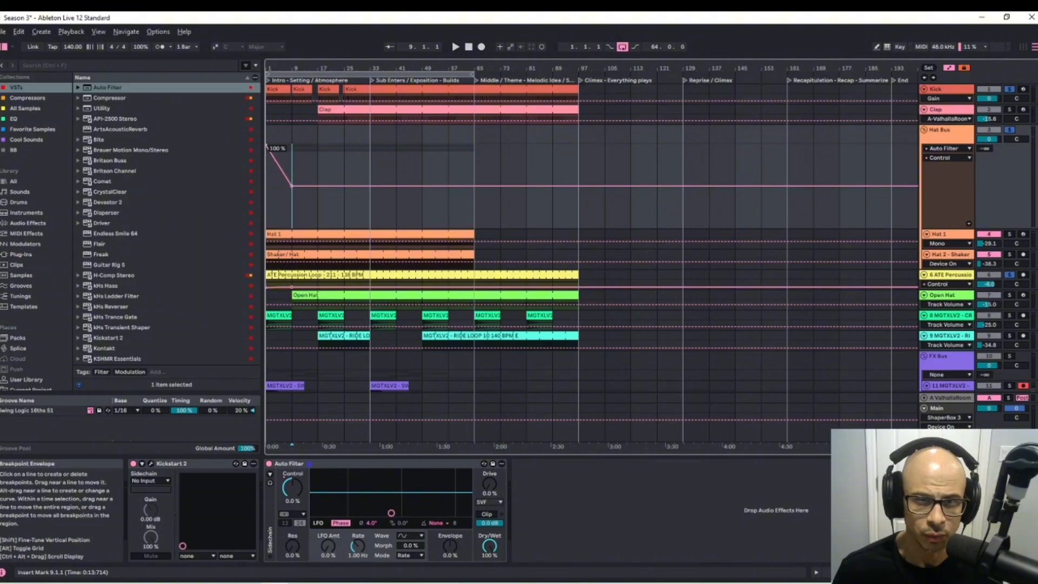
{"action": "left_click", "coordinate": [271, 206]}
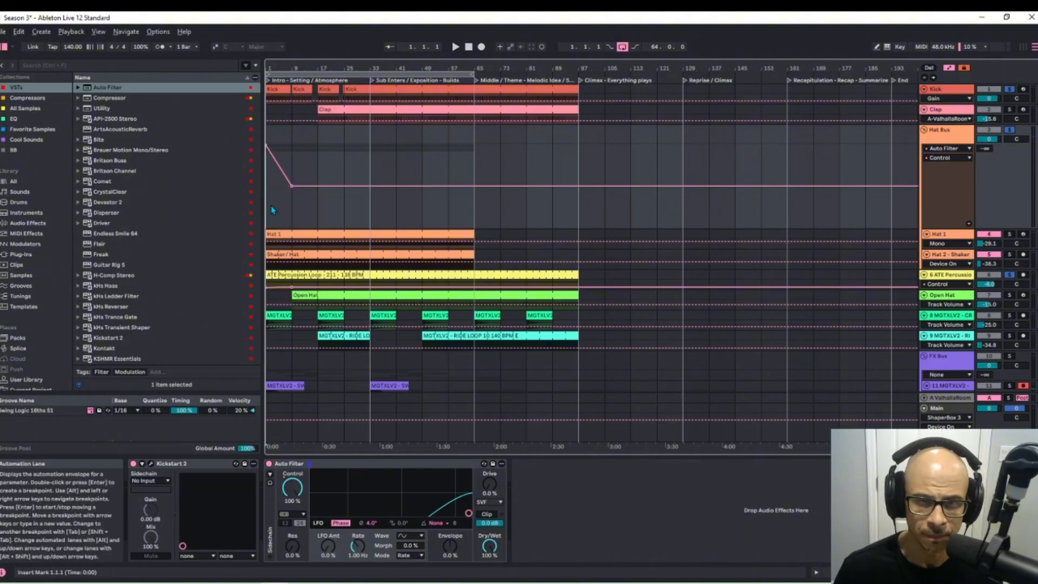
- While playing from bar 1, reshape the Hat Bus filter automation into a curve rising from -68% at bar 1 to 0% at bar 9
{"action": "key", "text": "space"}
{"action": "left_click_drag", "start_coordinate": [276, 164], "coordinate": [273, 153]}
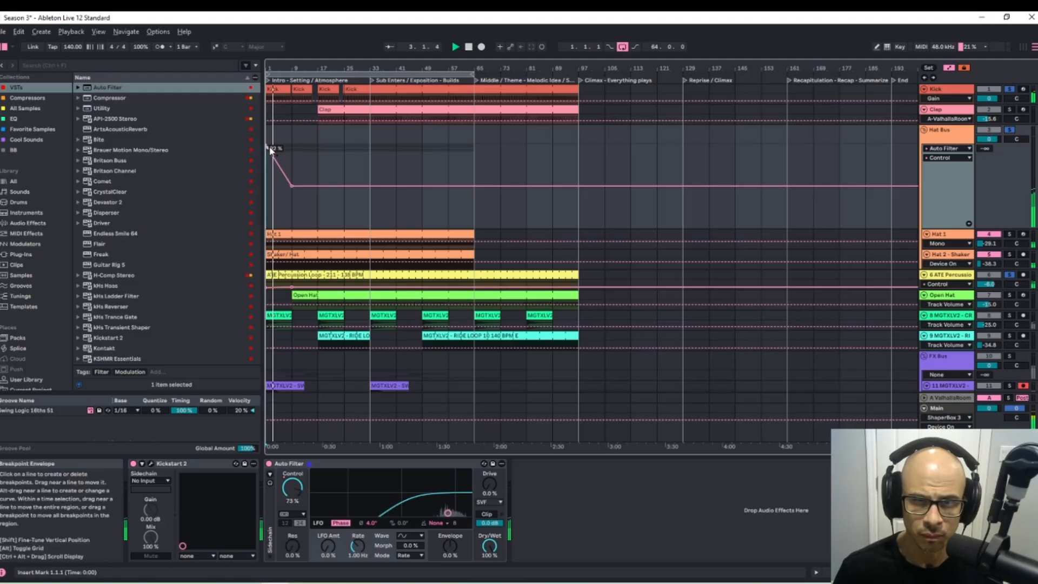
{"action": "left_click_drag", "start_coordinate": [270, 148], "coordinate": [275, 186]}
{"action": "key", "text": "space"}
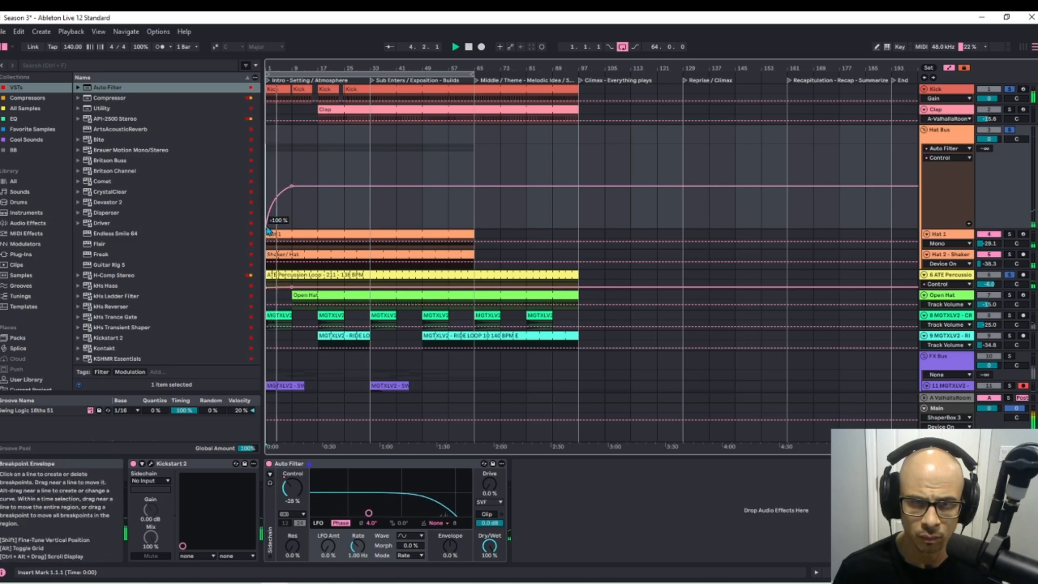
{"action": "left_click_drag", "start_coordinate": [266, 227], "coordinate": [265, 215]}
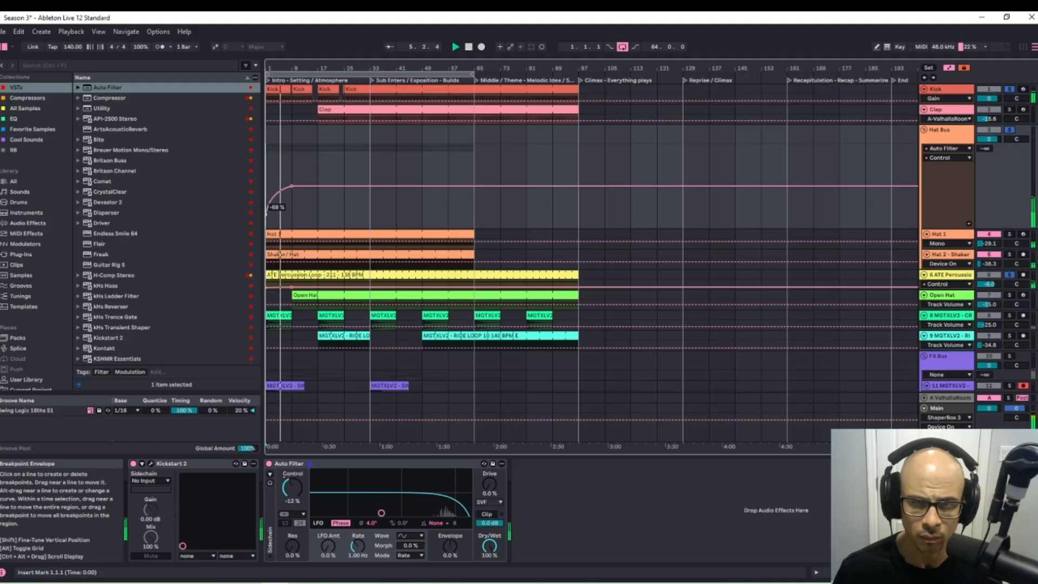
- Hide the automation lanes and open the first crash cymbal clip at bar 1
{"action": "scroll", "coordinate": [295, 187], "scroll_direction": "down", "scroll_amount": 3}
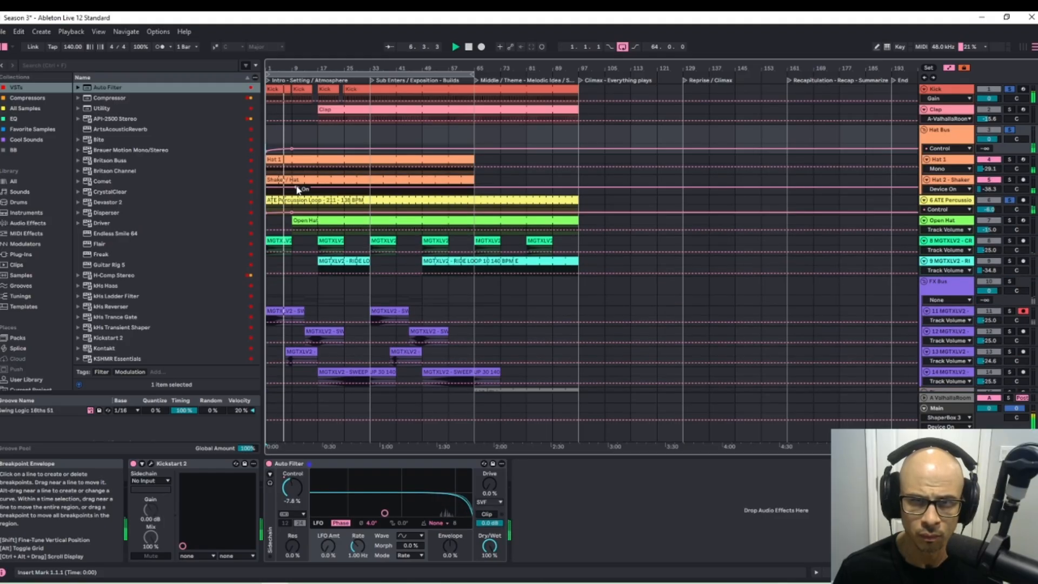
{"action": "key", "text": "a"}
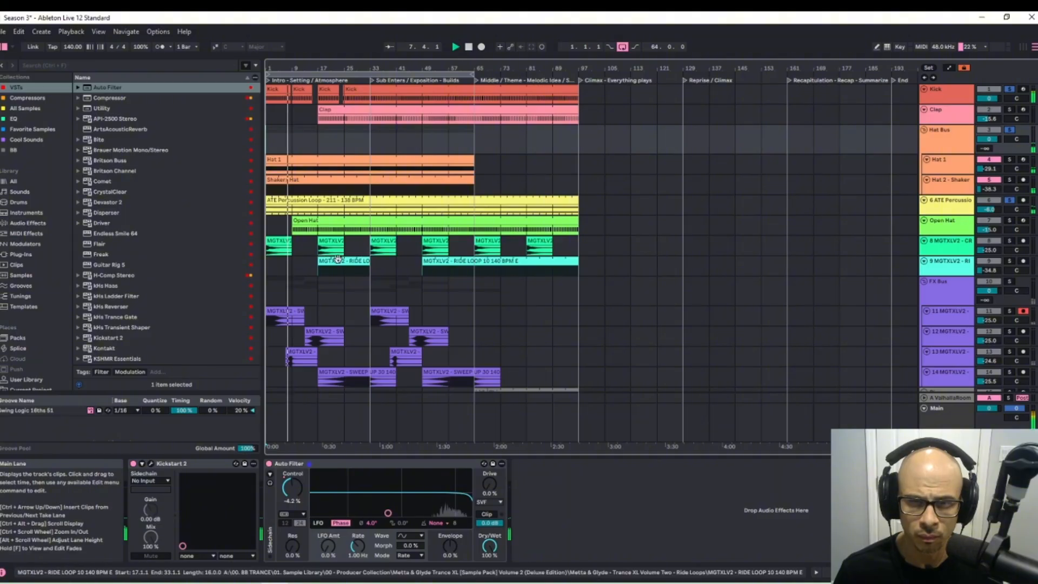
{"action": "key", "text": "a"}
{"action": "key", "text": "a"}
{"action": "double_click", "coordinate": [287, 240]}
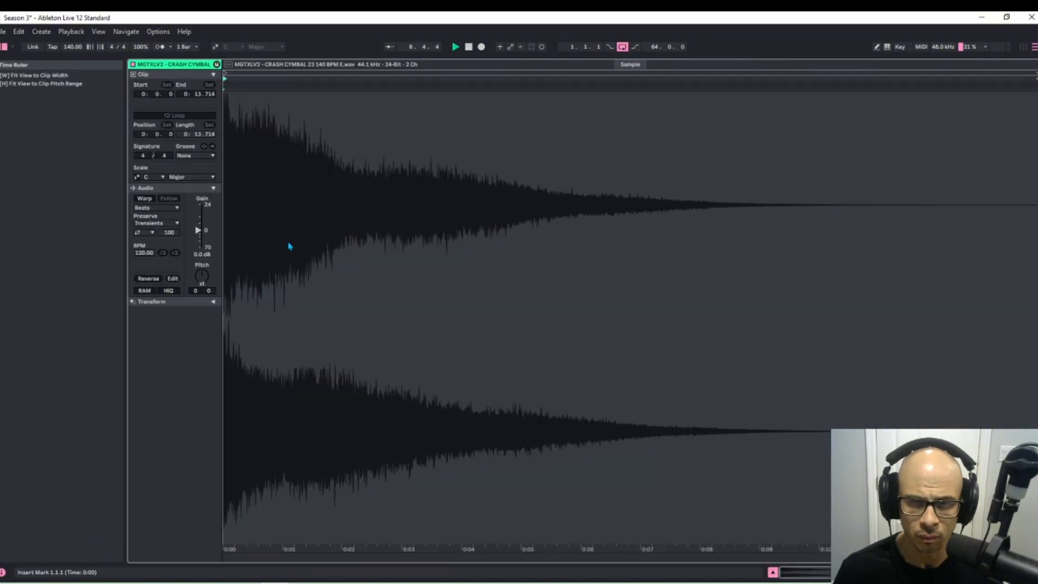
- Return to the arrangement and copy the crash cymbal clip from bar 17 to bar 9
{"action": "key", "text": "shift+Tab"}
{"action": "left_click", "coordinate": [296, 247]}
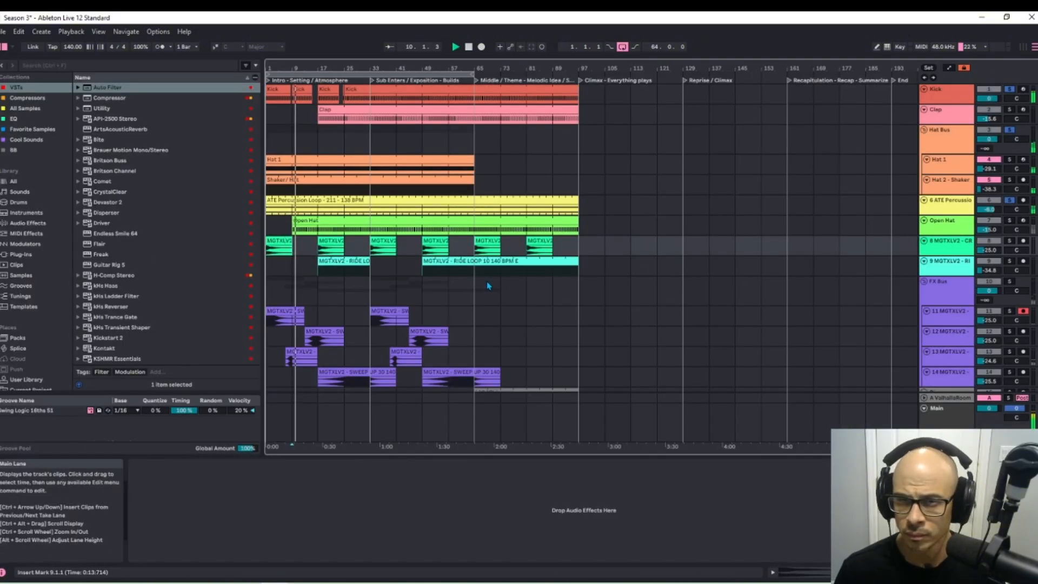
{"action": "left_click", "coordinate": [337, 243]}
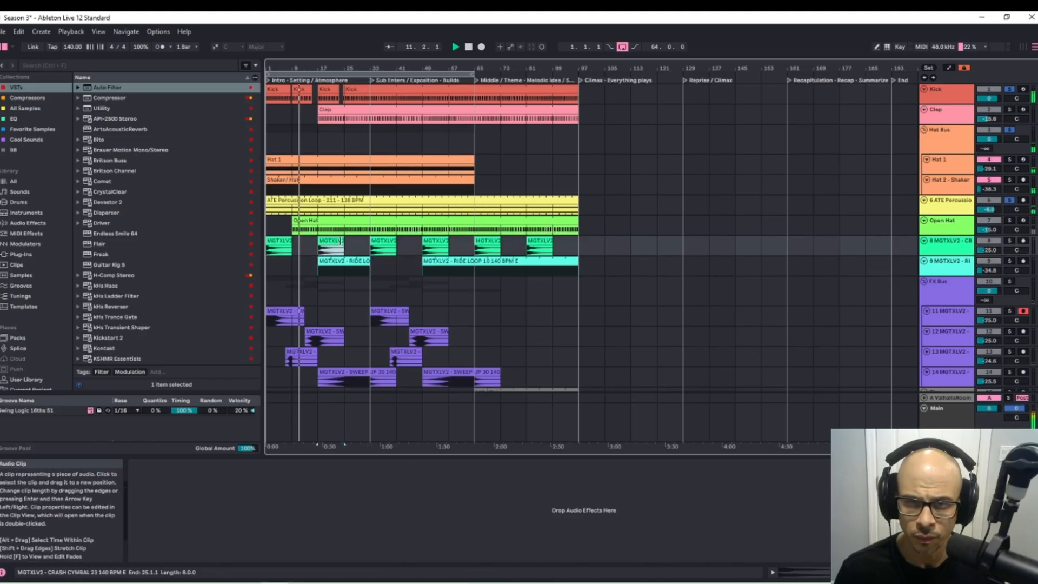
{"action": "left_click_drag", "start_coordinate": [329, 242], "coordinate": [302, 243], "text": "ctrl"}
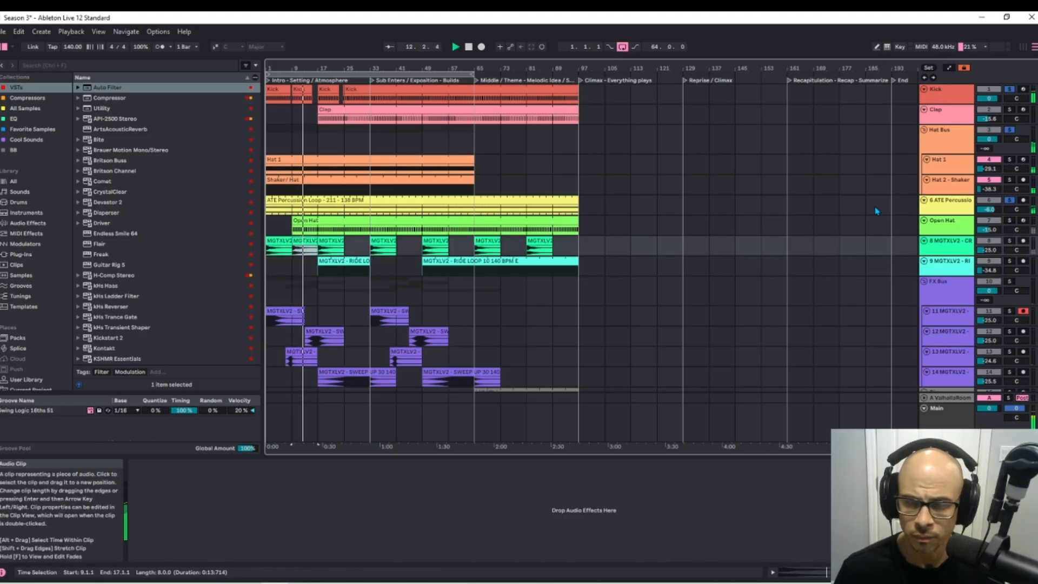
- Turn off solo on all soloed tracks and play the full arrangement from bar 1
{"action": "key", "text": "space"}
{"action": "left_click", "coordinate": [1009, 89]}
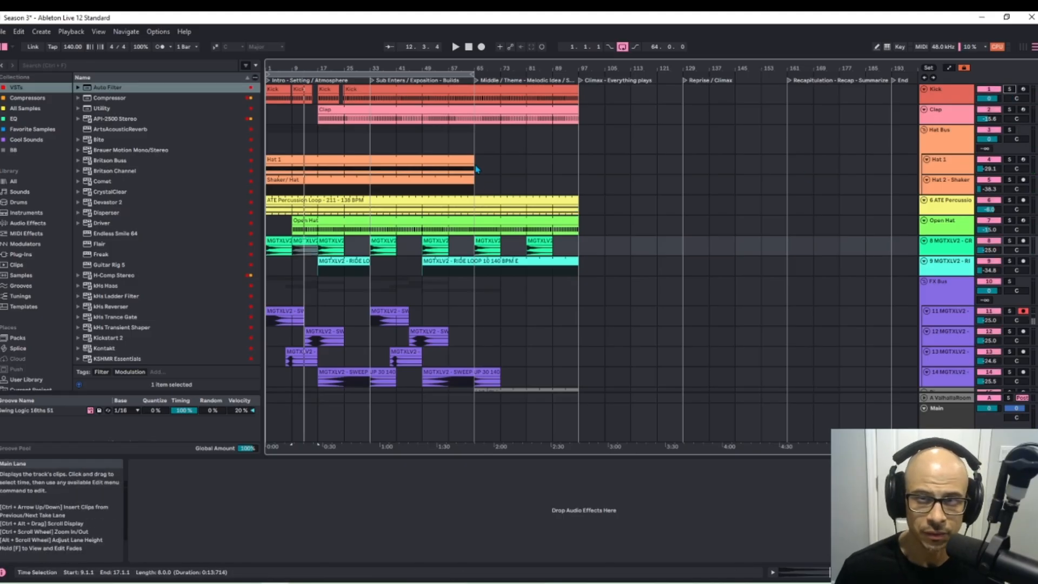
{"action": "left_click", "coordinate": [469, 47]}
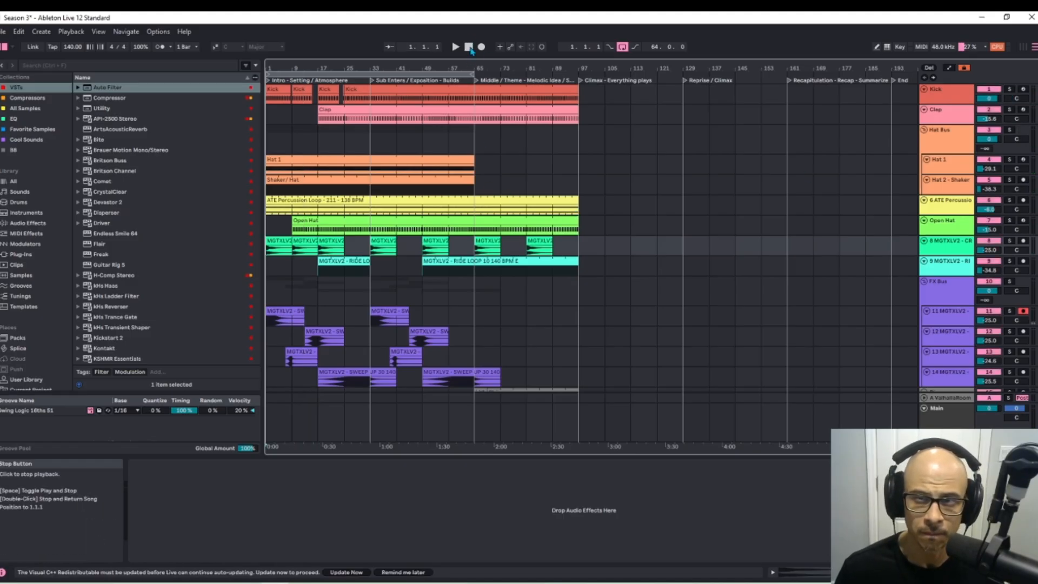
{"action": "key", "text": "space"}
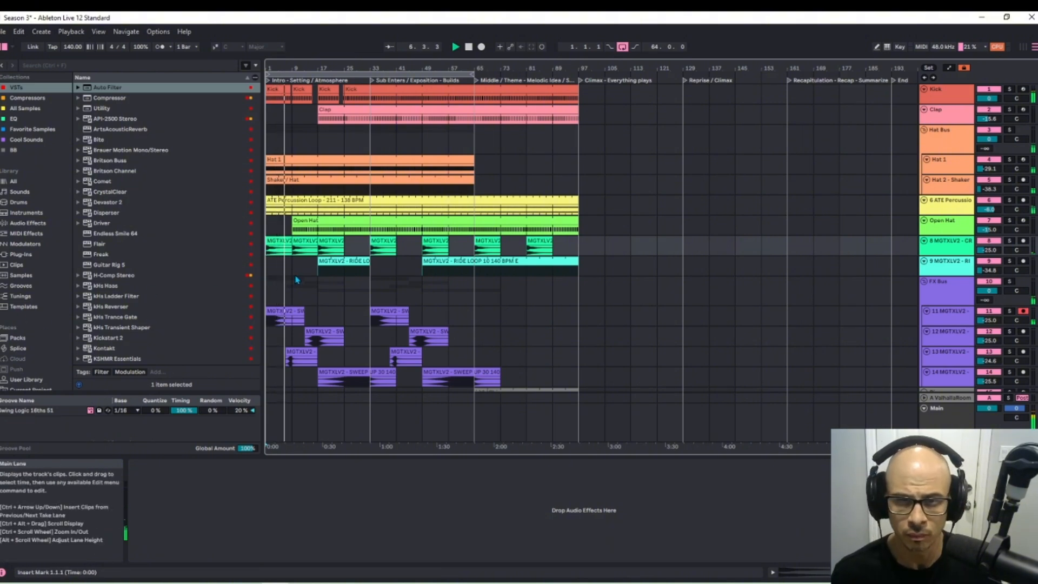
{"action": "scroll", "coordinate": [305, 286], "scroll_direction": "down", "scroll_amount": 5}
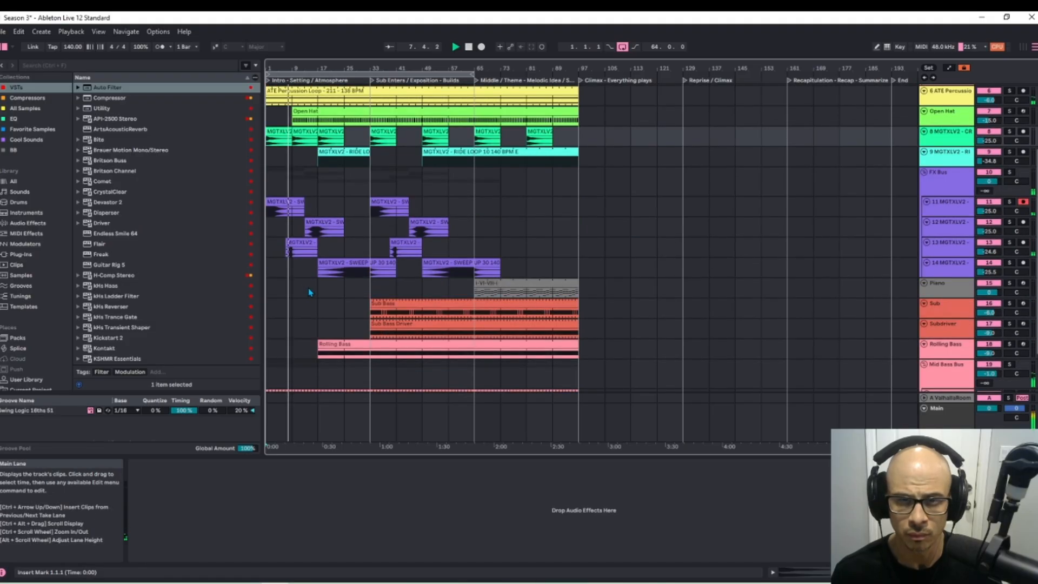
{"action": "scroll", "coordinate": [316, 287], "scroll_direction": "up", "scroll_amount": 5}
{"action": "scroll", "coordinate": [319, 288], "scroll_direction": "down", "scroll_amount": 3}
{"action": "scroll", "coordinate": [319, 288], "scroll_direction": "up", "scroll_amount": 3}
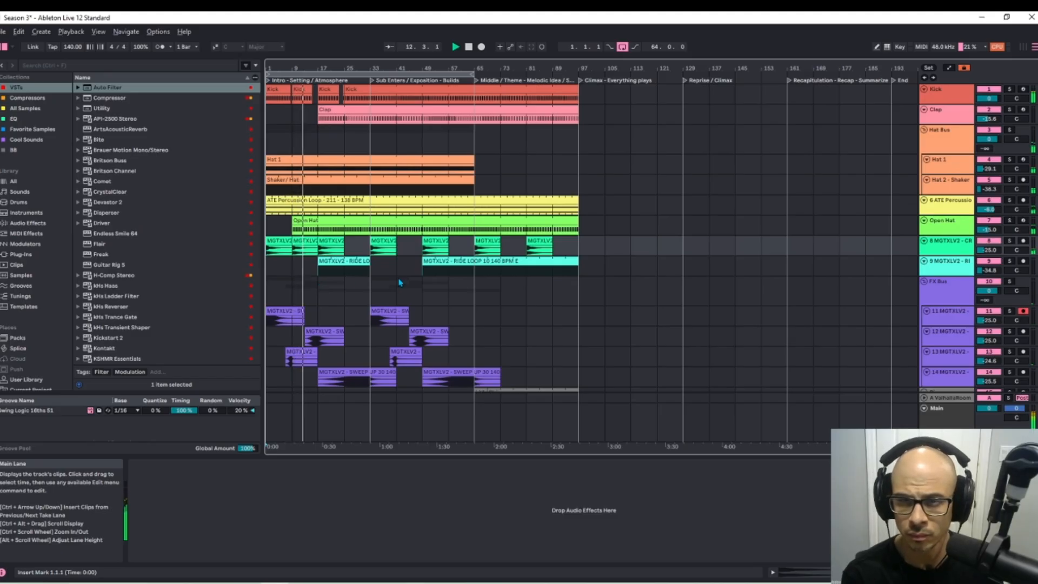
- Collapse the tracks and delete the Clap part between bars 33 and 49
{"action": "key", "text": "alt+u"}
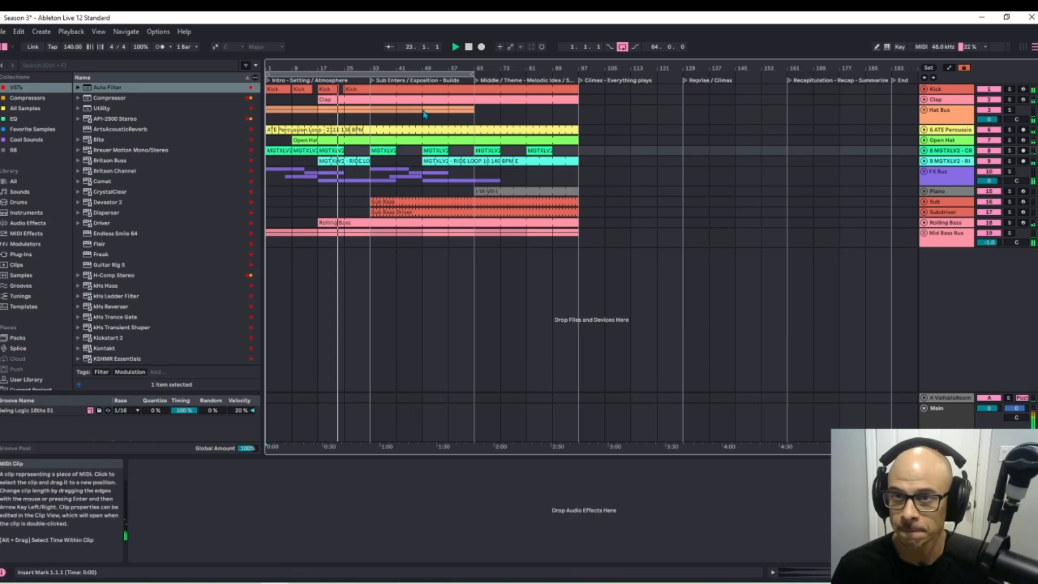
{"action": "left_click_drag", "start_coordinate": [426, 109], "coordinate": [352, 158]}
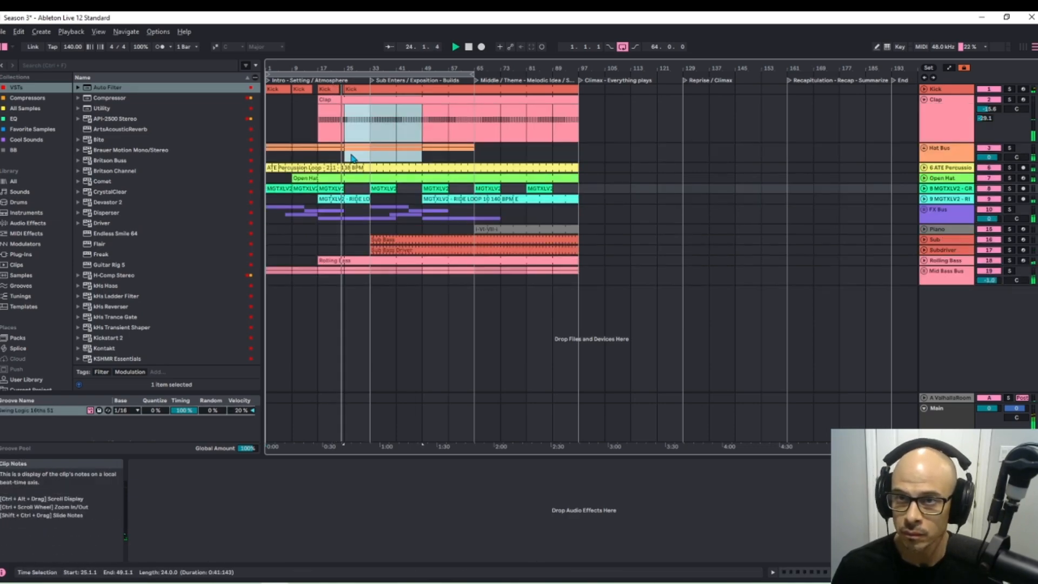
{"action": "left_click", "coordinate": [375, 138]}
{"action": "key", "text": "Delete"}
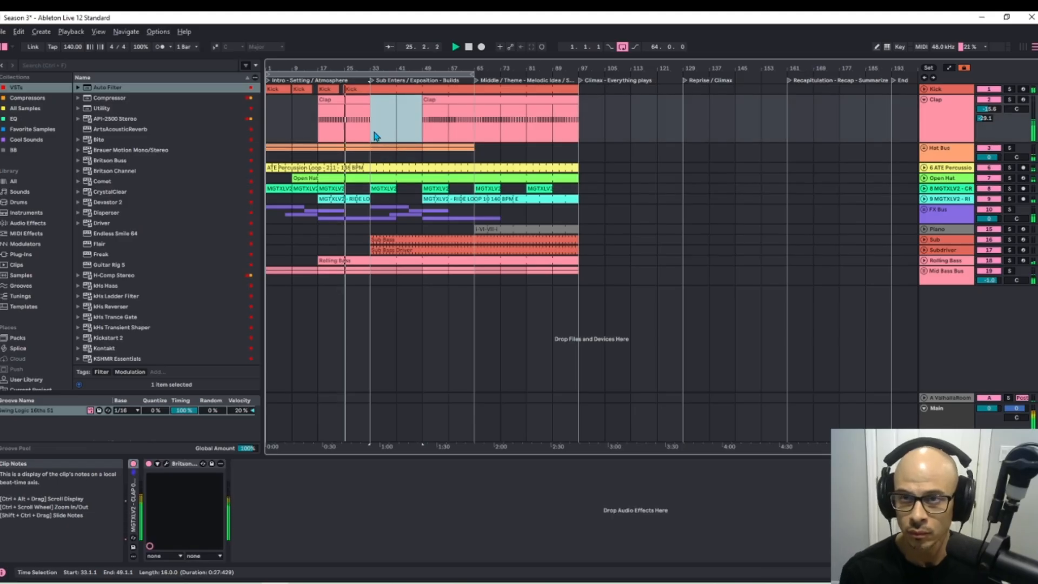
{"action": "left_click", "coordinate": [408, 116]}
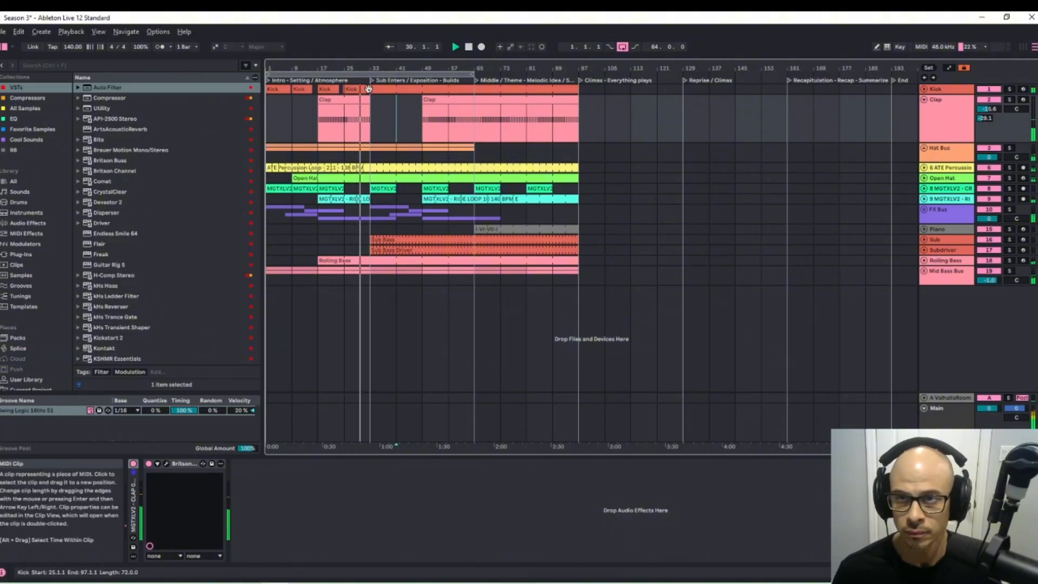
- Zoom in on the transition at bar 33 and set the fixed grid to 1/2
{"action": "scroll", "coordinate": [365, 88], "scroll_direction": "up", "scroll_amount": 1}
{"action": "scroll", "coordinate": [365, 92], "scroll_direction": "up", "scroll_amount": 10}
{"action": "scroll", "coordinate": [367, 125], "scroll_direction": "left", "scroll_amount": 2}
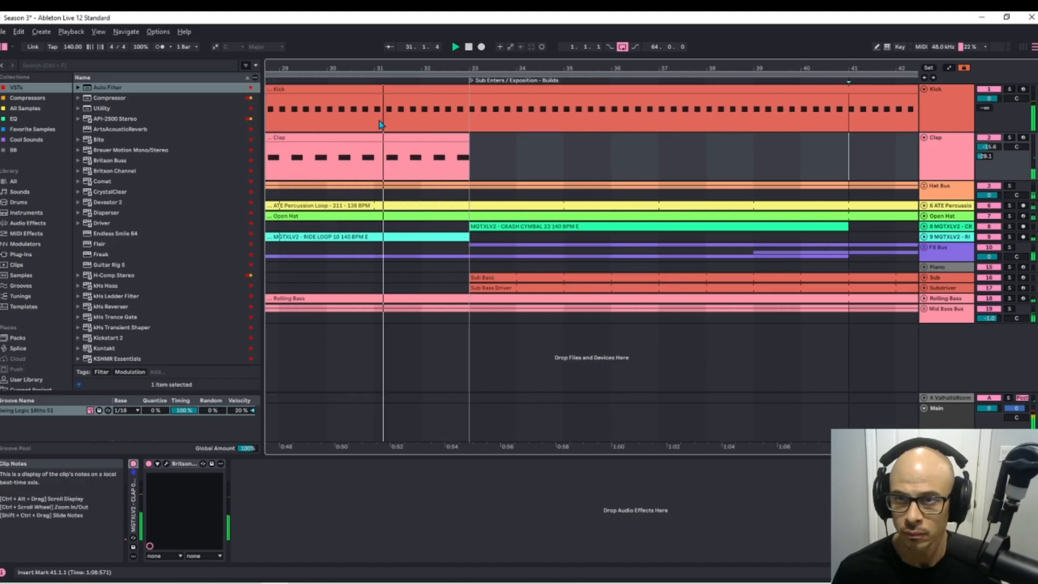
{"action": "right_click", "coordinate": [583, 157]}
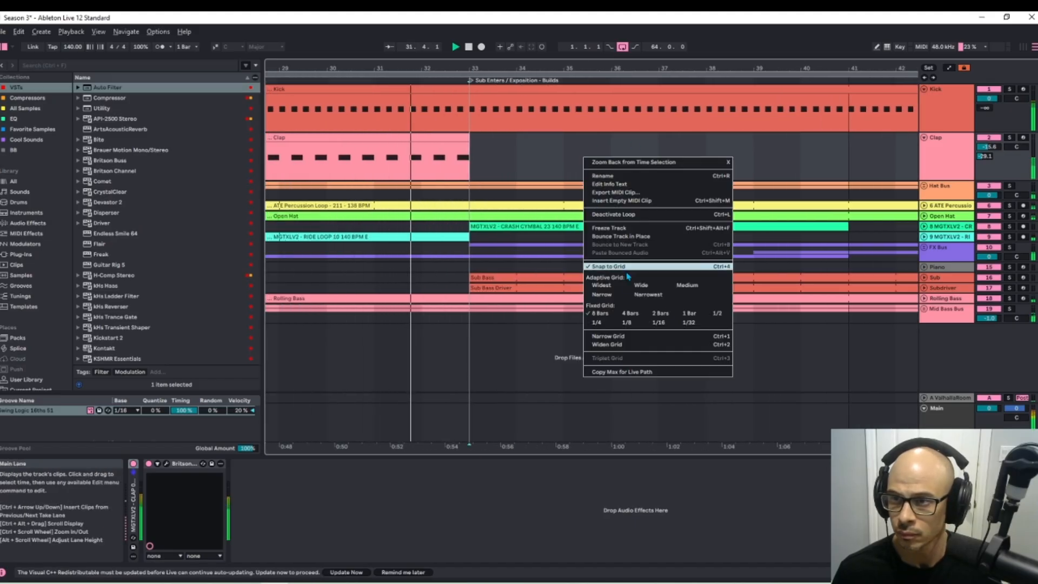
{"action": "left_click", "coordinate": [691, 323]}
{"action": "right_click", "coordinate": [548, 142]}
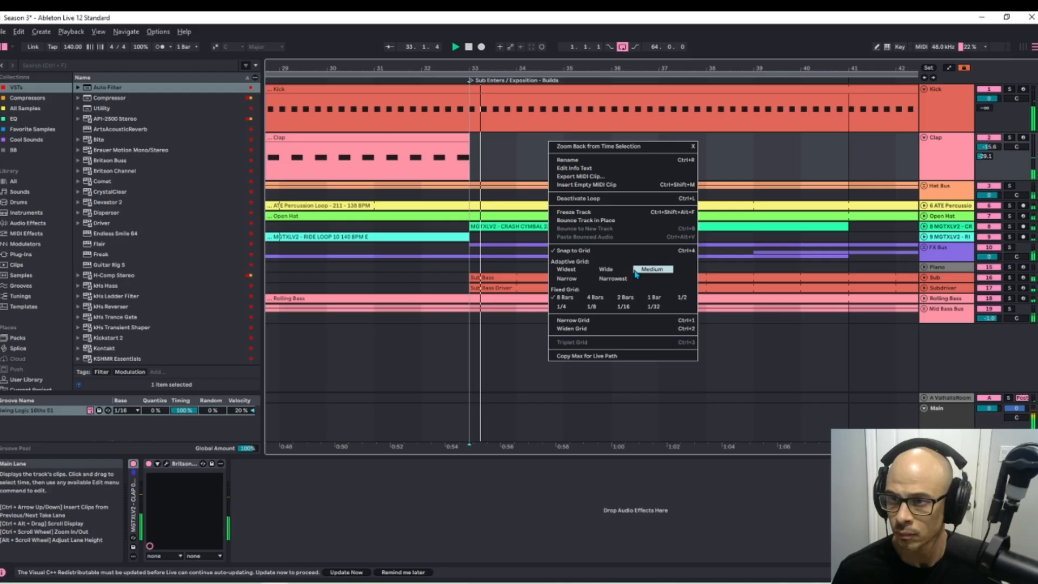
{"action": "left_click", "coordinate": [682, 299]}
- Delete the Kick part from bar 31 to bar 33 to make a two-bar break
{"action": "mouse_move", "coordinate": [469, 111]}
{"action": "left_mouse_down"}
{"action": "mouse_move", "coordinate": [273, 113]}
{"action": "mouse_move", "coordinate": [377, 118]}
{"action": "mouse_move", "coordinate": [478, 101]}
{"action": "left_mouse_up"}
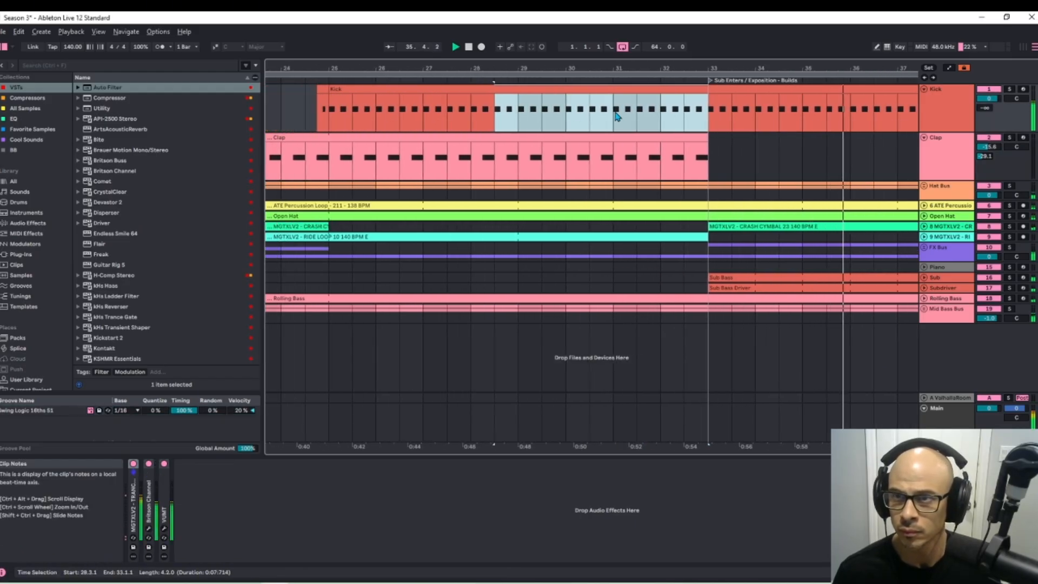
{"action": "left_click", "coordinate": [635, 113], "text": "shift"}
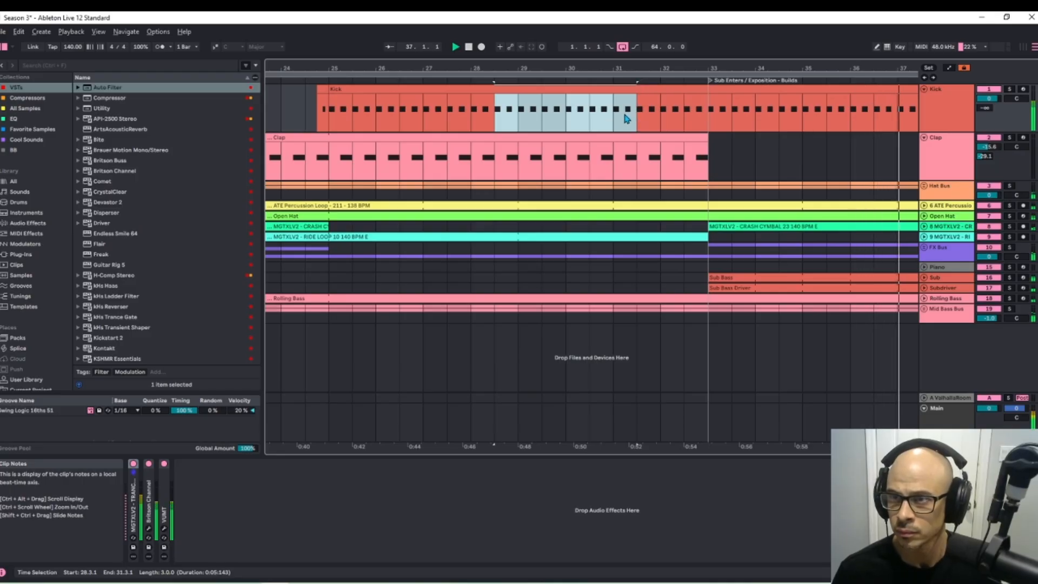
{"action": "left_click_drag", "start_coordinate": [618, 115], "coordinate": [711, 119]}
{"action": "key", "text": "Delete"}
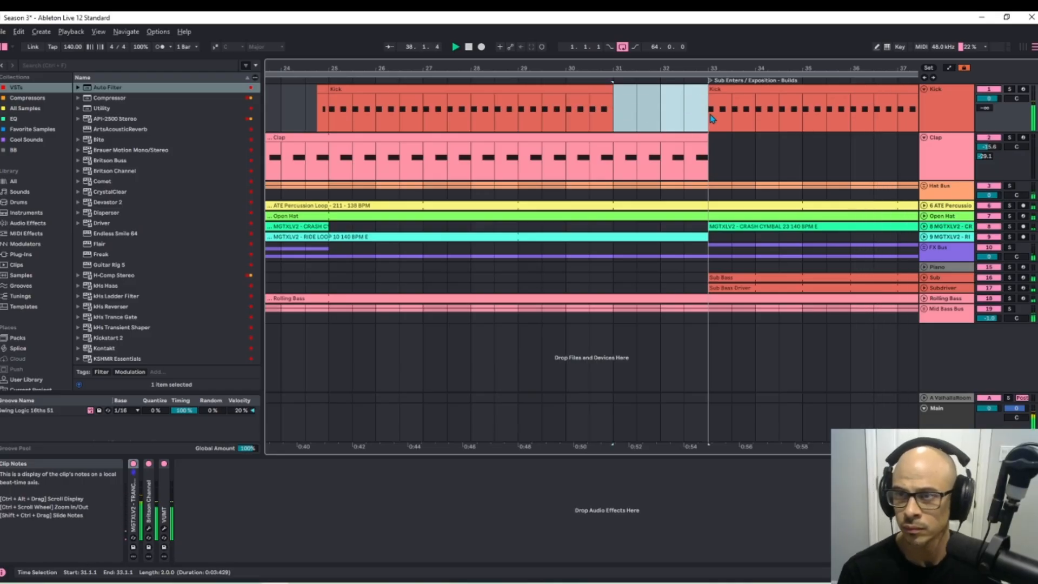
- Fit the whole arrangement in view and extend the start of the second Clap clip back to bar 41
{"action": "key", "text": "w"}
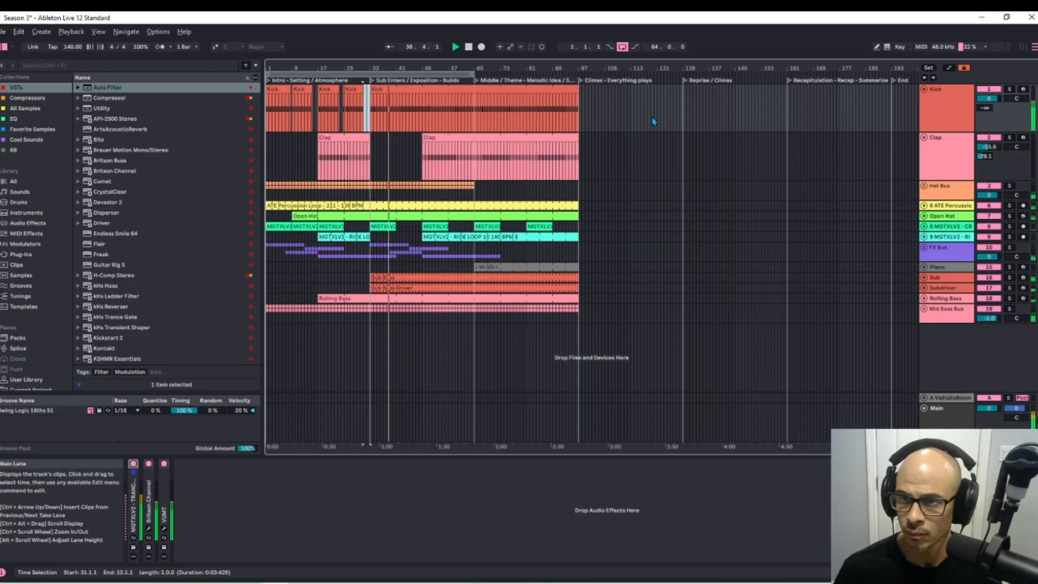
{"action": "key", "text": "h"}
{"action": "left_click", "coordinate": [405, 153]}
{"action": "left_click", "coordinate": [411, 159]}
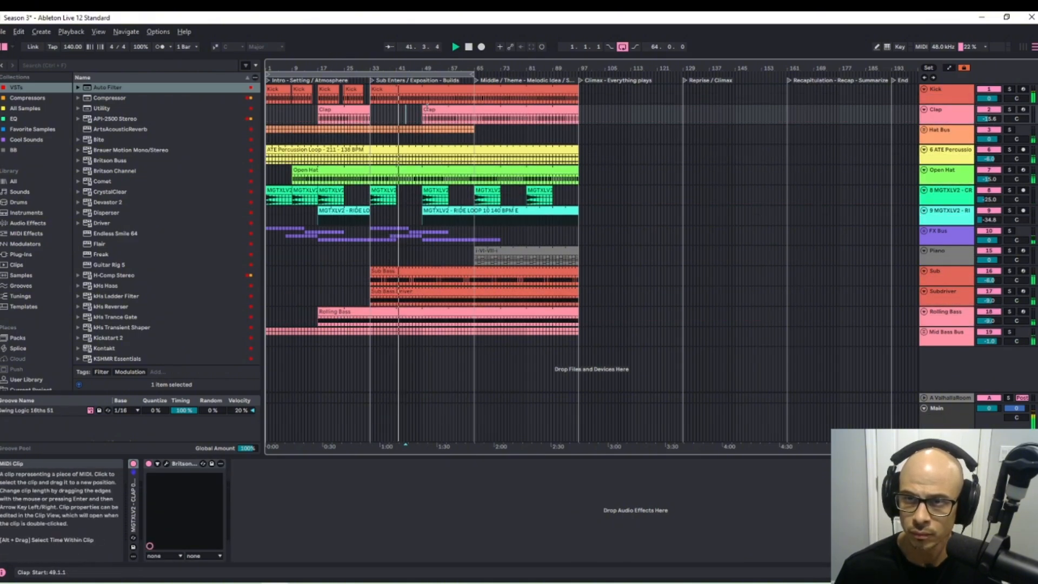
{"action": "left_click_drag", "start_coordinate": [423, 115], "coordinate": [400, 115]}
{"action": "left_click_drag", "start_coordinate": [399, 68], "coordinate": [426, 113]}
{"action": "scroll", "coordinate": [416, 111], "scroll_direction": "down", "scroll_amount": 10}
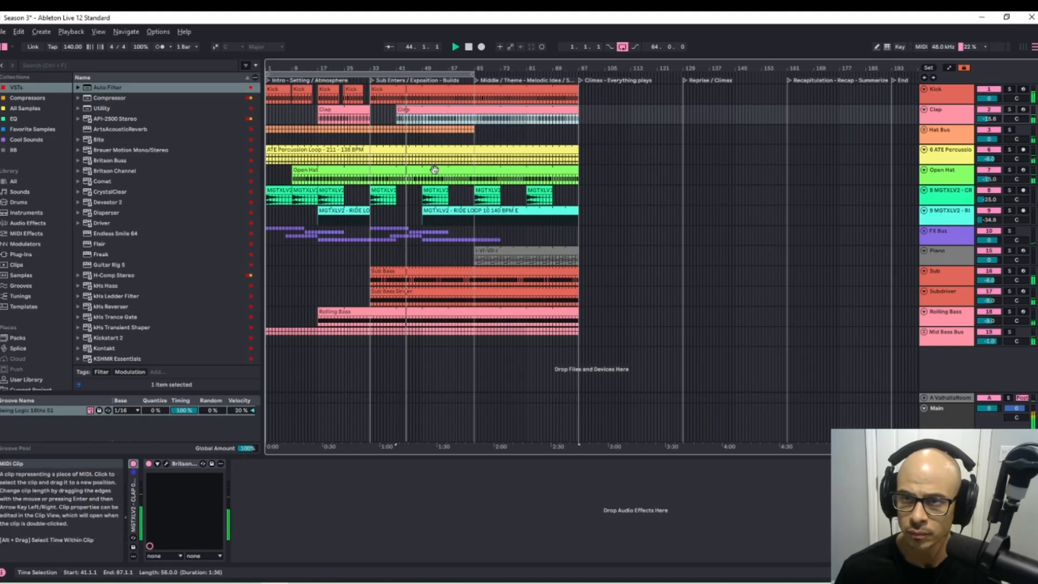
- Set the fixed grid to 8 bars and delete the Kick part from bar 49 to bar 57
{"action": "right_click", "coordinate": [483, 137]}
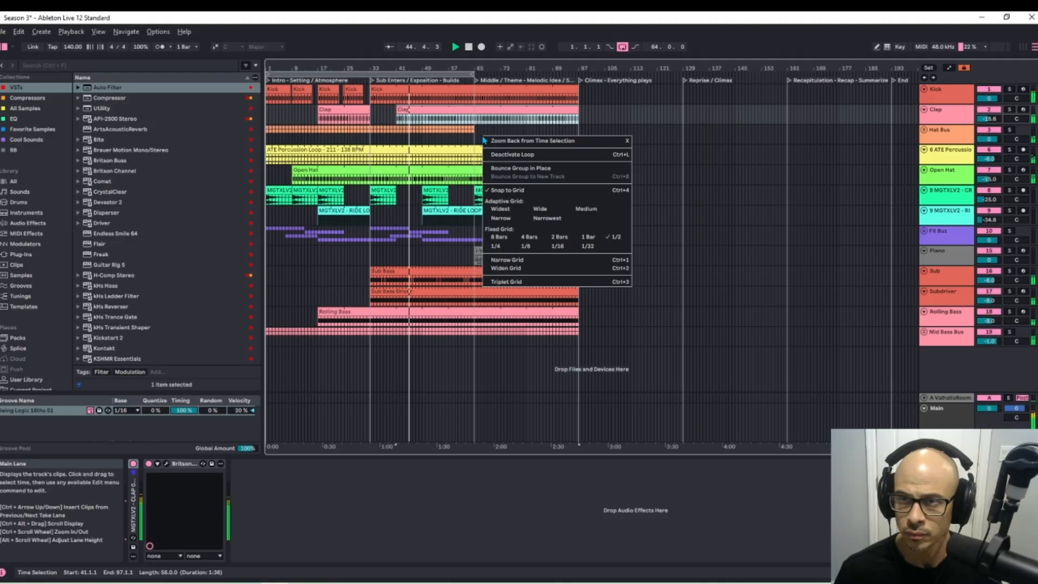
{"action": "left_click", "coordinate": [500, 237]}
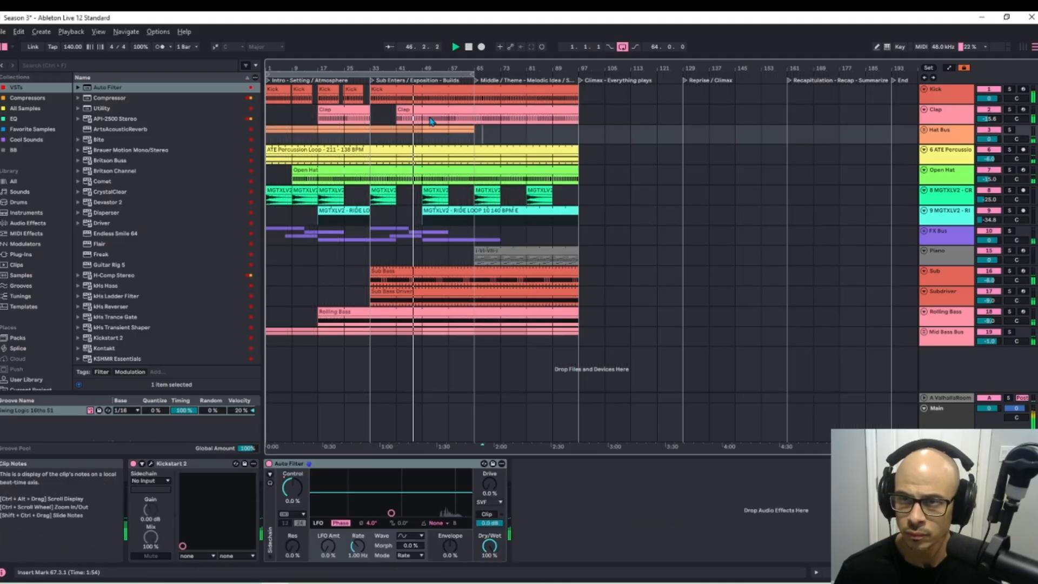
{"action": "left_click_drag", "start_coordinate": [427, 98], "coordinate": [445, 103]}
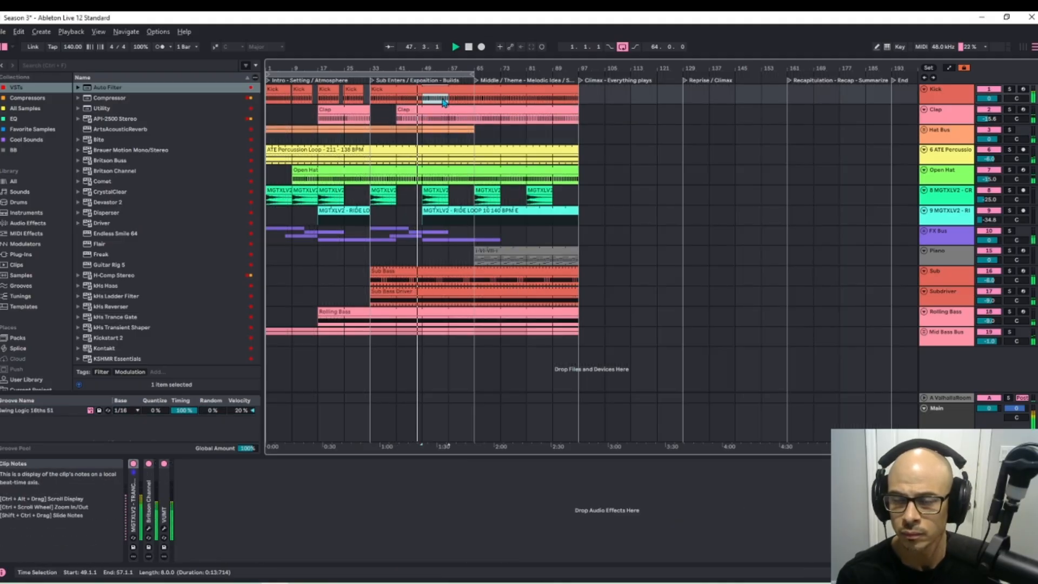
{"action": "key", "text": "Delete"}
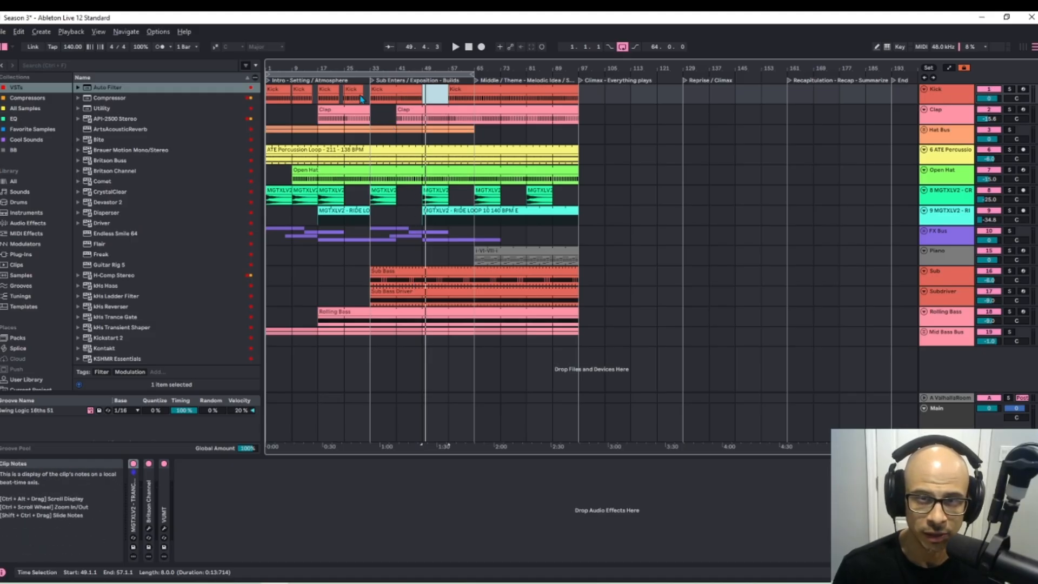
- Examine the kick breaks at bars 31–33 and 49–57, and the device chain of the percussion loop track
{"action": "scroll", "coordinate": [363, 99], "scroll_direction": "up", "scroll_amount": 8}
{"action": "left_click_drag", "start_coordinate": [366, 97], "coordinate": [442, 96]}
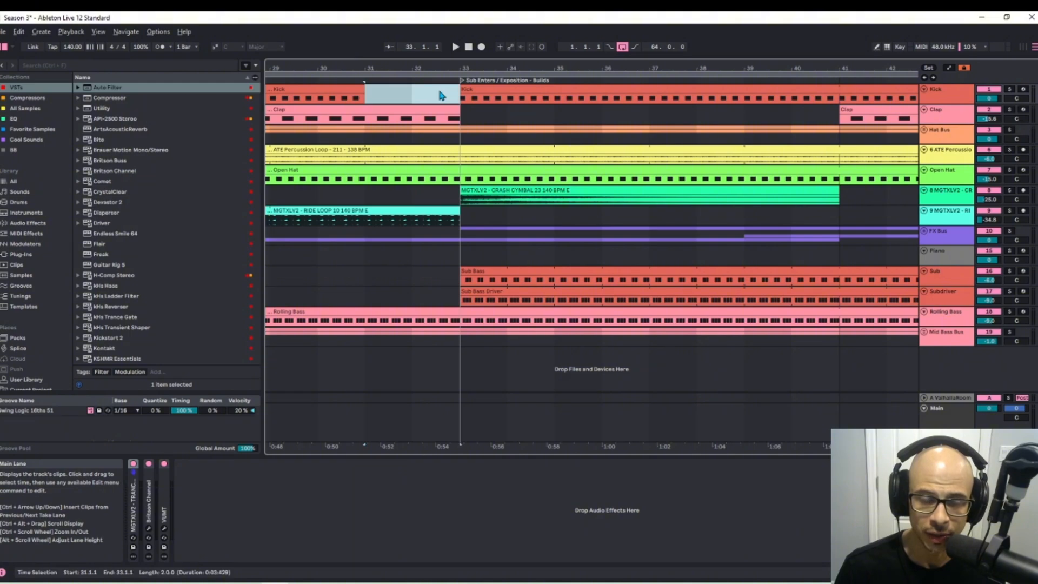
{"action": "scroll", "coordinate": [427, 165], "scroll_direction": "left", "scroll_amount": 3}
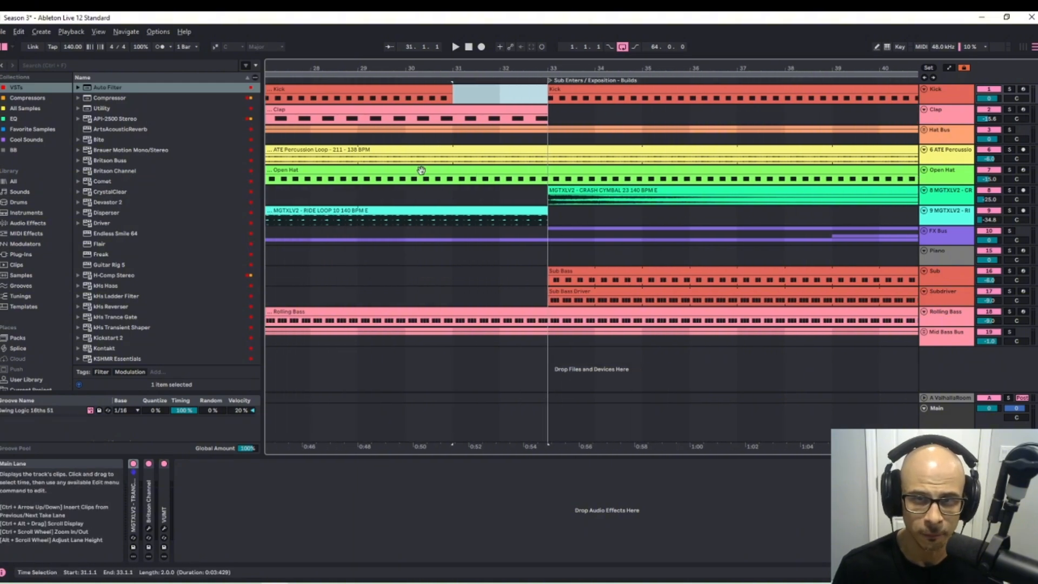
{"action": "key", "text": "w"}
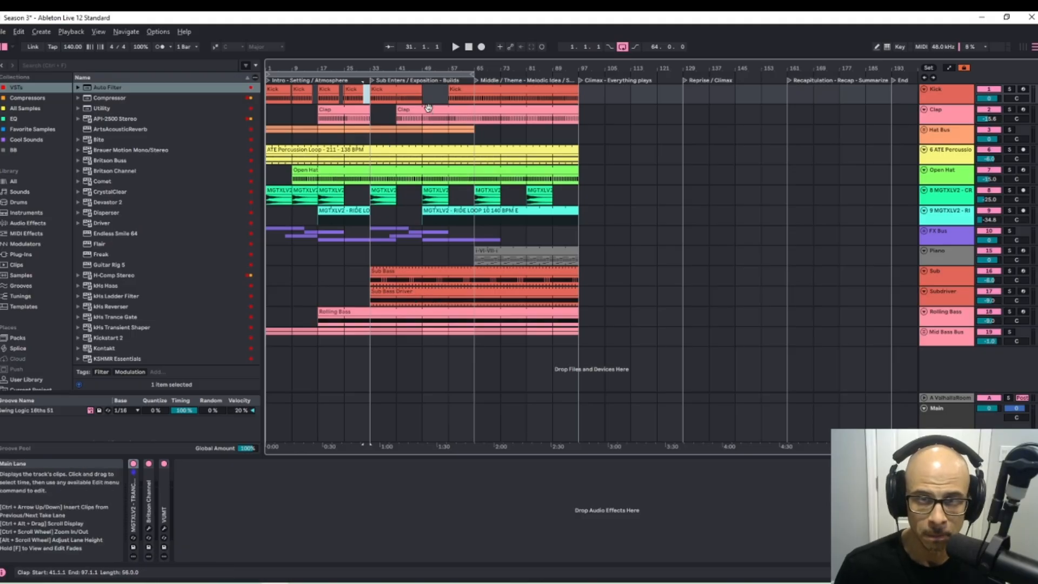
{"action": "left_click_drag", "start_coordinate": [431, 95], "coordinate": [437, 95]}
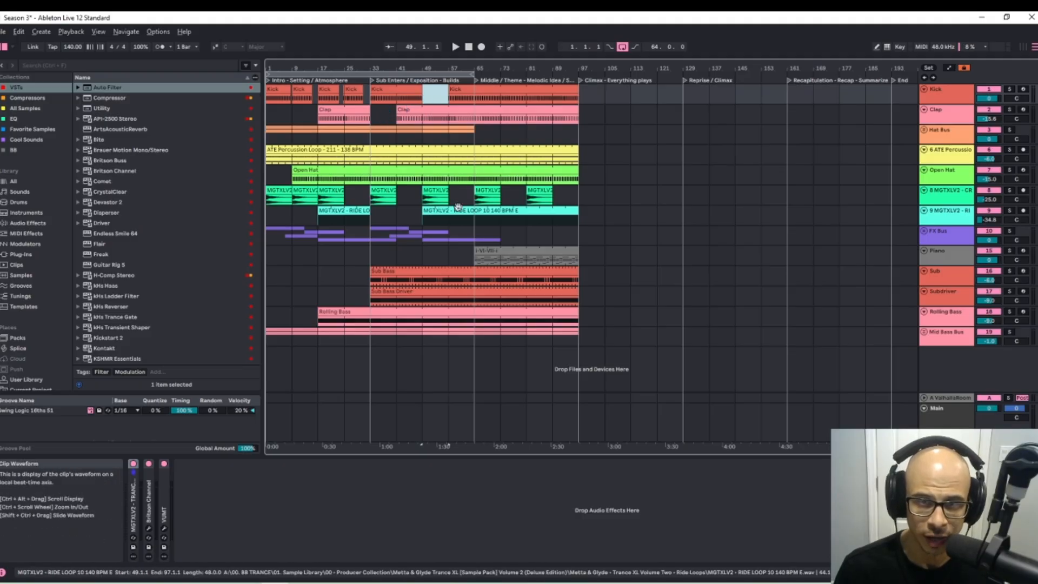
{"action": "left_click_drag", "start_coordinate": [432, 103], "coordinate": [458, 268]}
{"action": "left_click", "coordinate": [434, 97]}
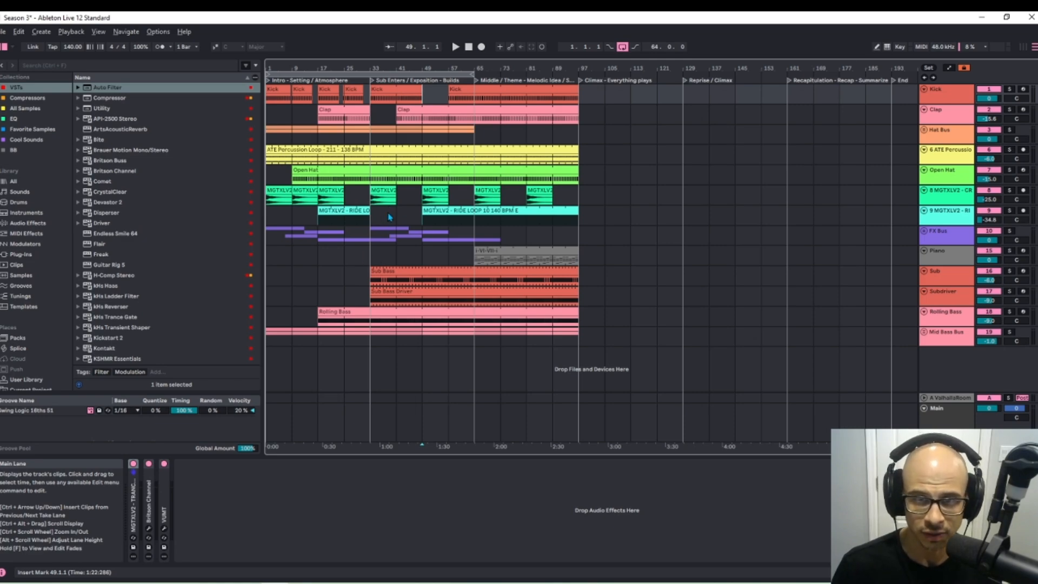
{"action": "left_click", "coordinate": [326, 160]}
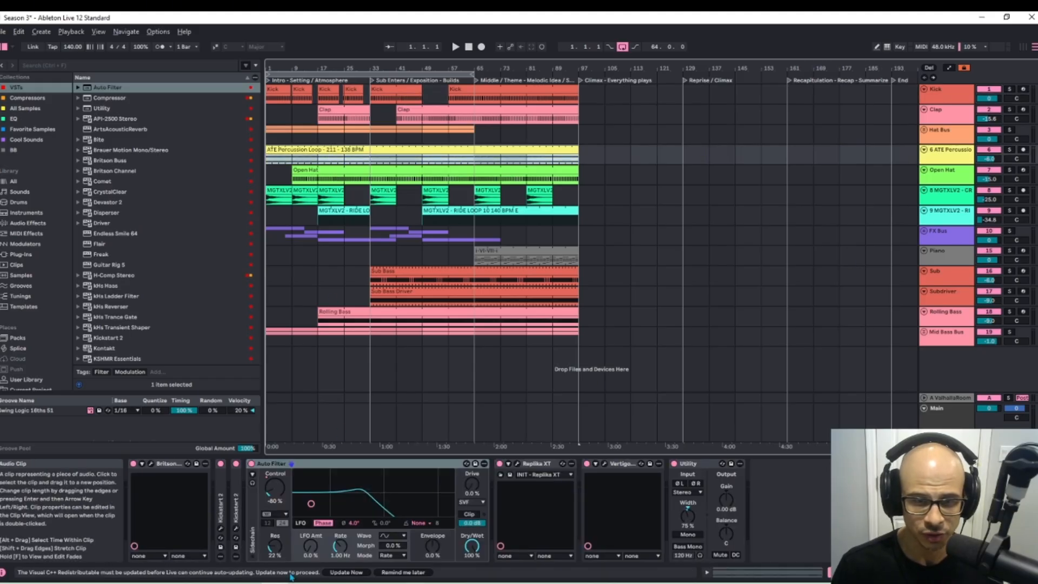
{"action": "left_click", "coordinate": [221, 529]}
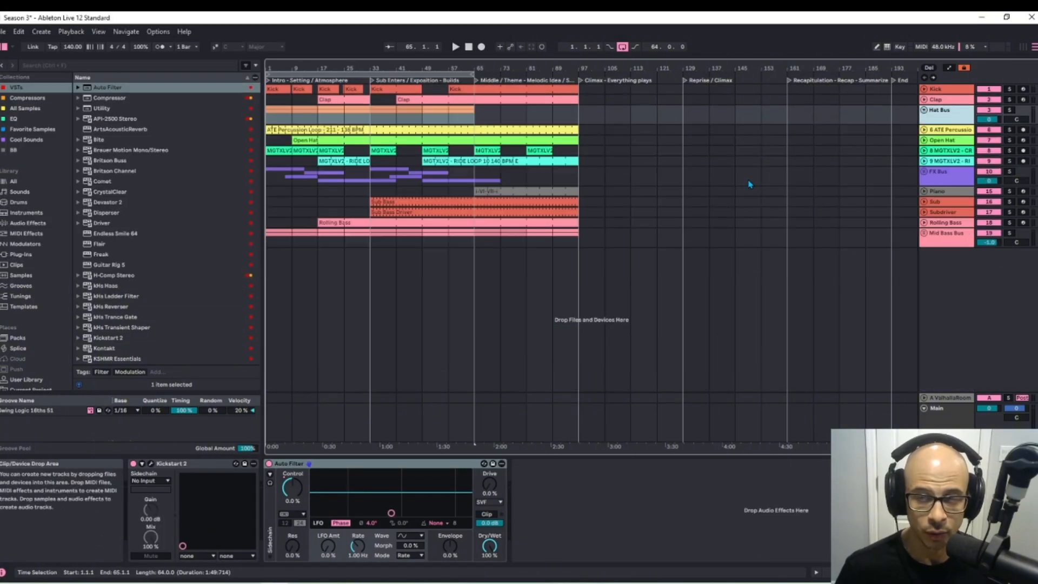
- Solo all drum and effects tracks from Kick through FX Bus together
{"action": "left_click", "coordinate": [934, 90]}
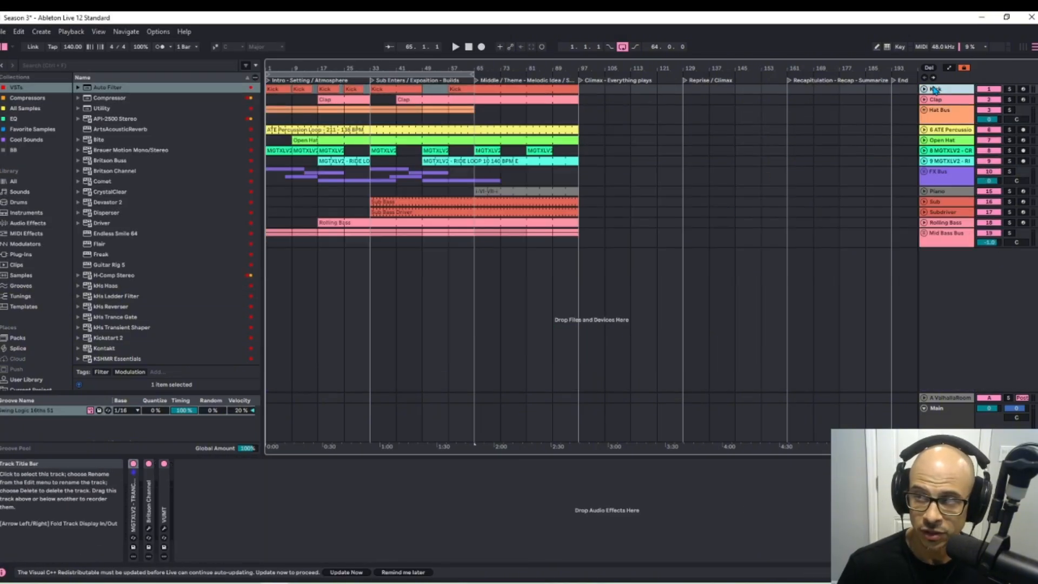
{"action": "left_click", "coordinate": [941, 161], "text": "shift"}
{"action": "left_click", "coordinate": [943, 172], "text": "shift"}
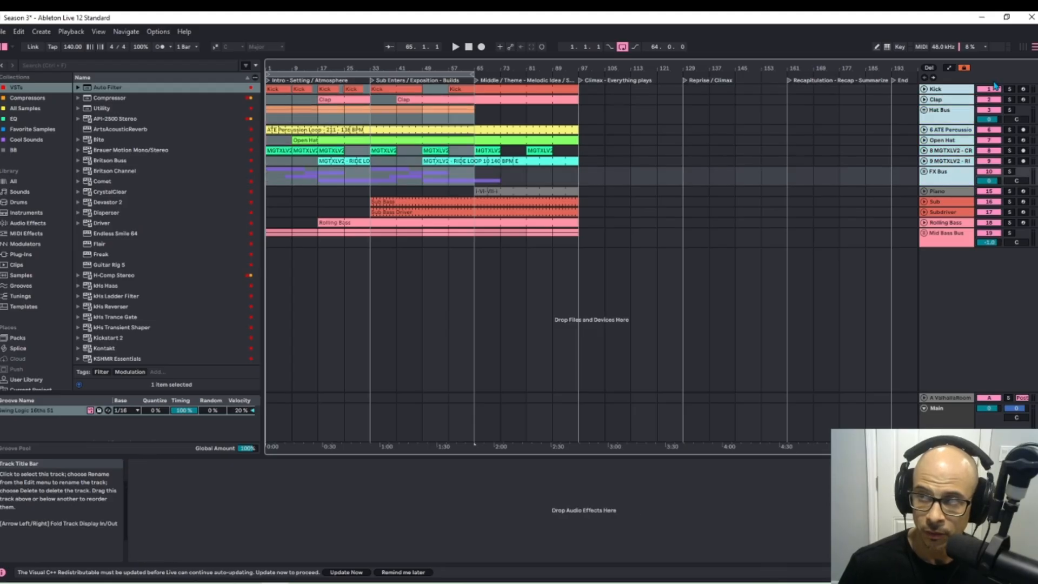
{"action": "left_click", "coordinate": [1009, 90]}
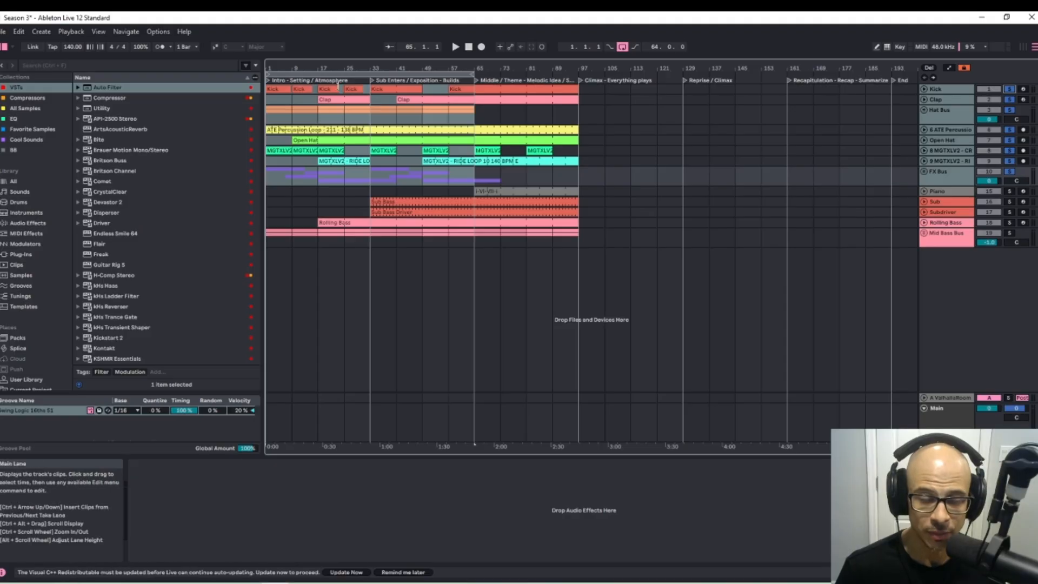
- Play the soloed arrangement from bar 1 and delete the Open Hat part from bar 33 to bar 49
{"action": "left_click", "coordinate": [275, 205]}
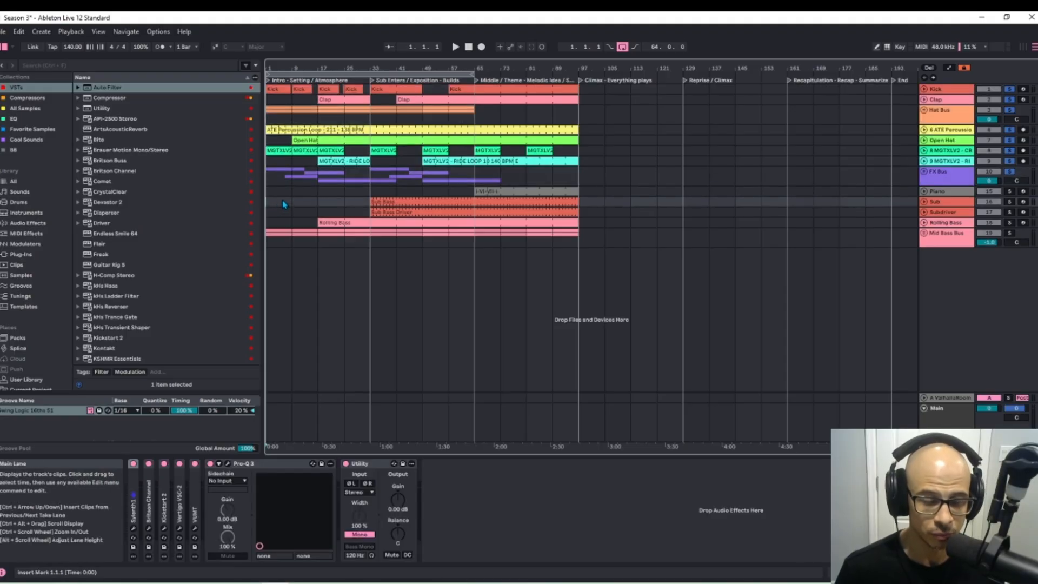
{"action": "key", "text": "space"}
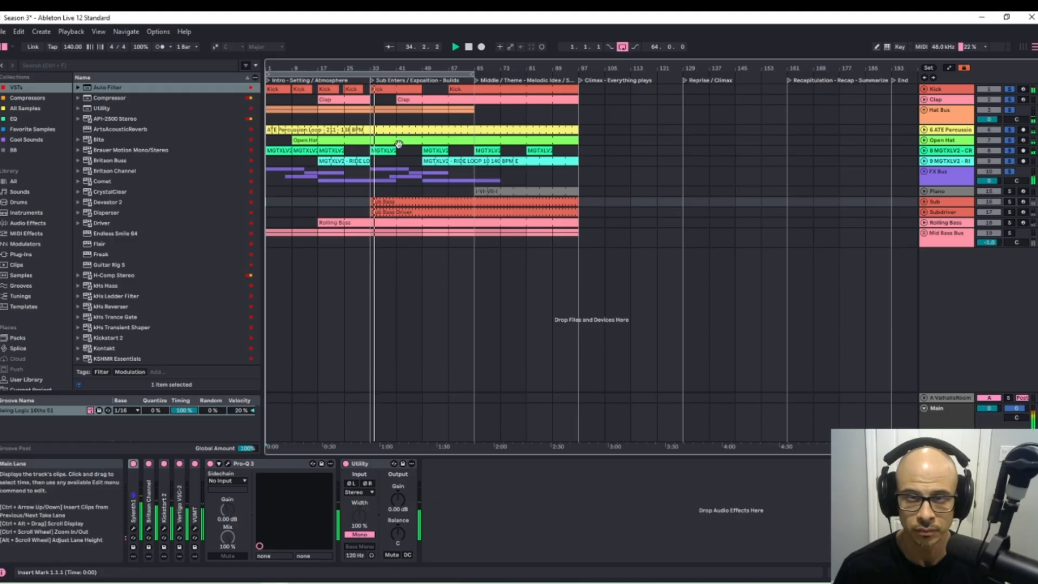
{"action": "scroll", "coordinate": [382, 135], "scroll_direction": "up", "scroll_amount": 5, "text": "alt"}
{"action": "scroll", "coordinate": [382, 180], "scroll_direction": "up", "scroll_amount": 5, "text": "alt"}
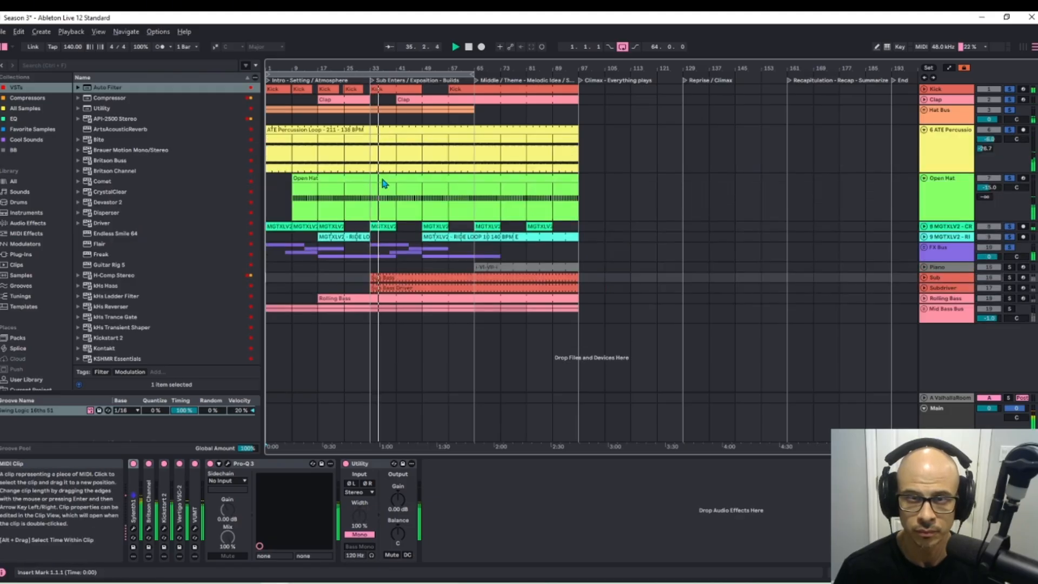
{"action": "left_click_drag", "start_coordinate": [381, 205], "coordinate": [422, 208]}
{"action": "key", "text": "Delete"}
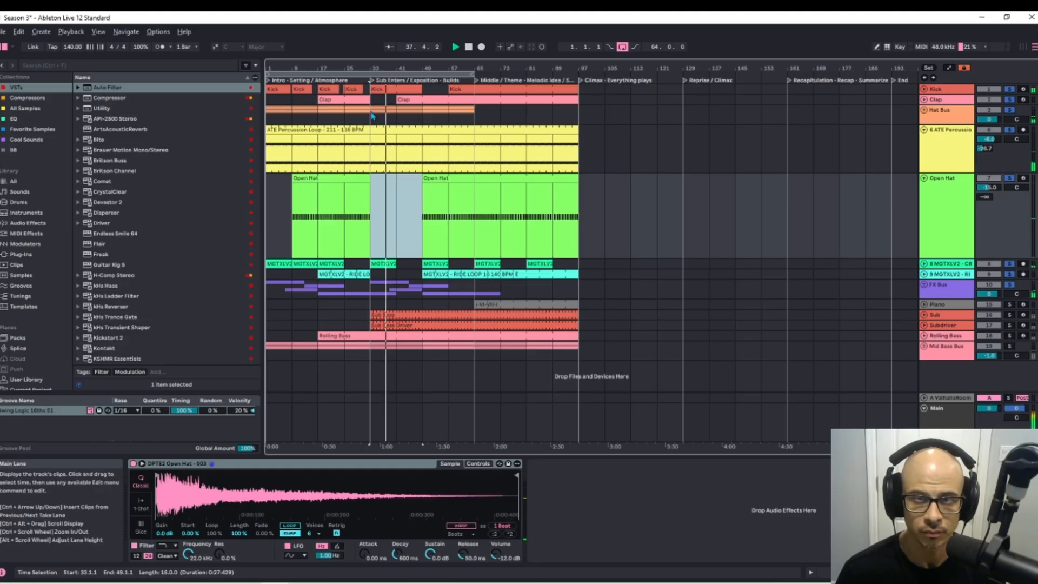
- Stop playback and select bars 33 to 41 on the Hat Bus track
{"action": "left_click", "coordinate": [407, 109]}
{"action": "key", "text": "h"}
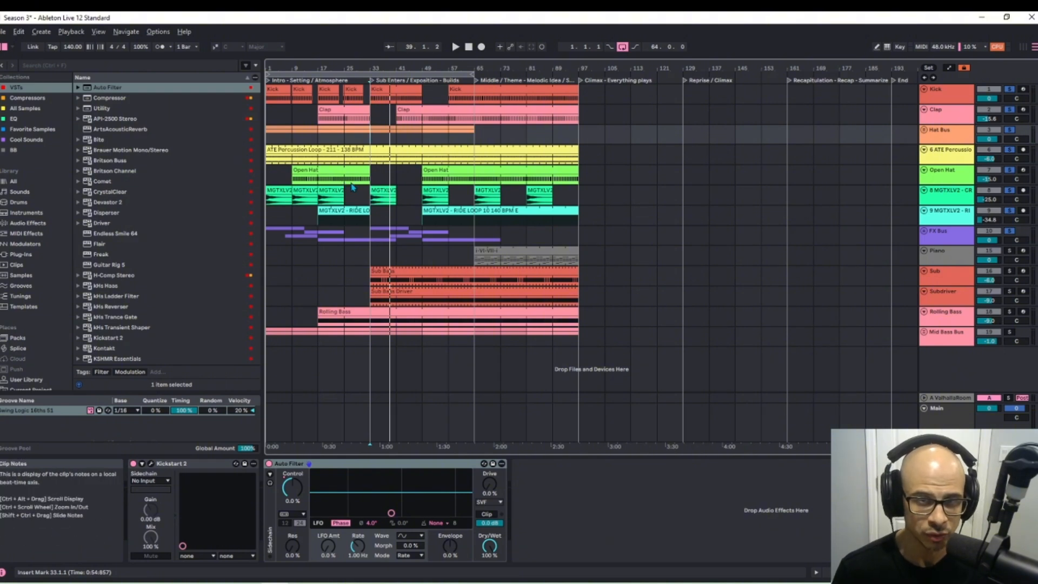
{"action": "key", "text": "space"}
{"action": "left_click", "coordinate": [378, 183]}
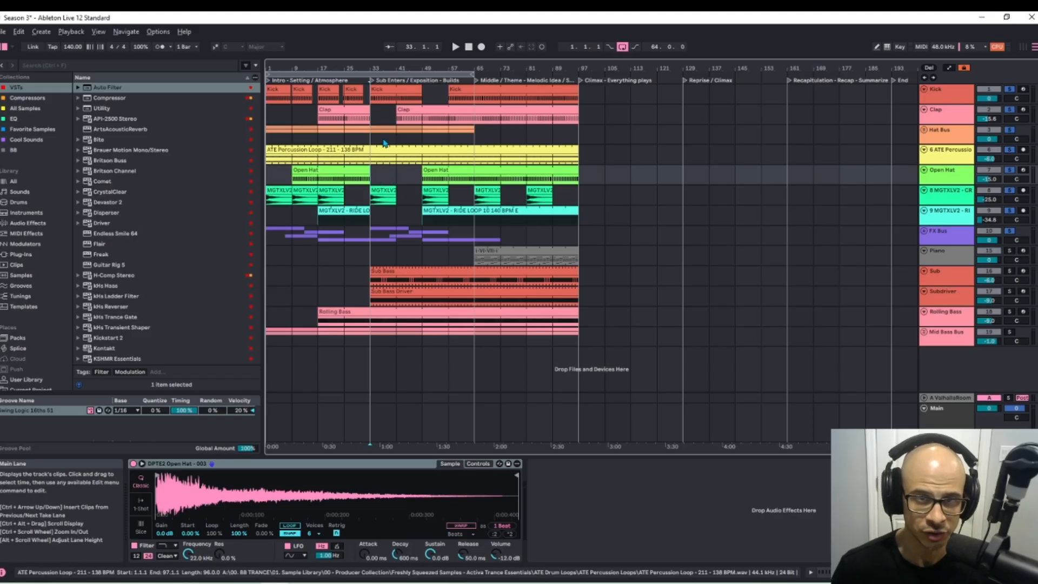
{"action": "left_click_drag", "start_coordinate": [370, 135], "coordinate": [399, 144]}
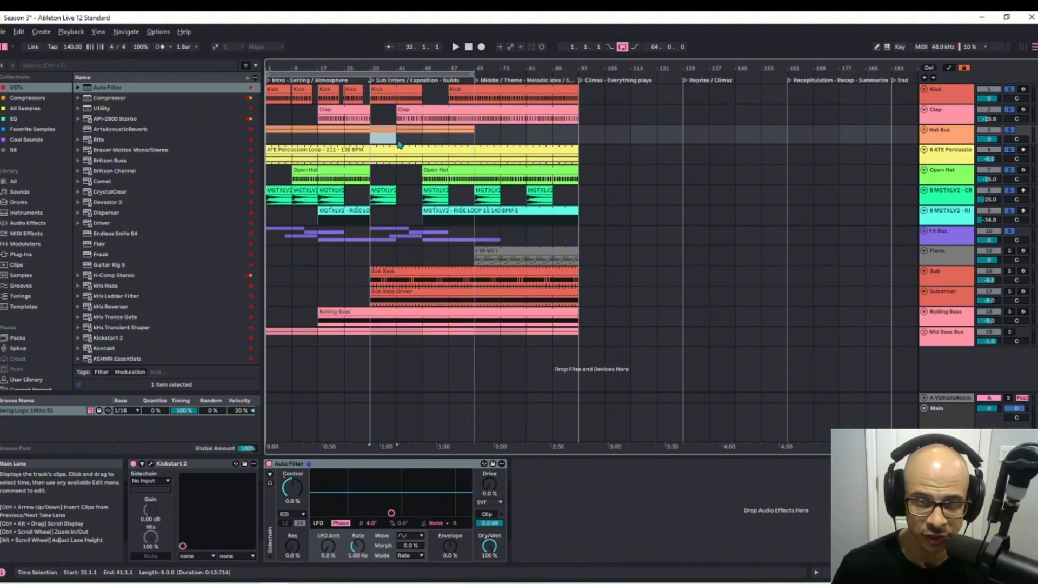